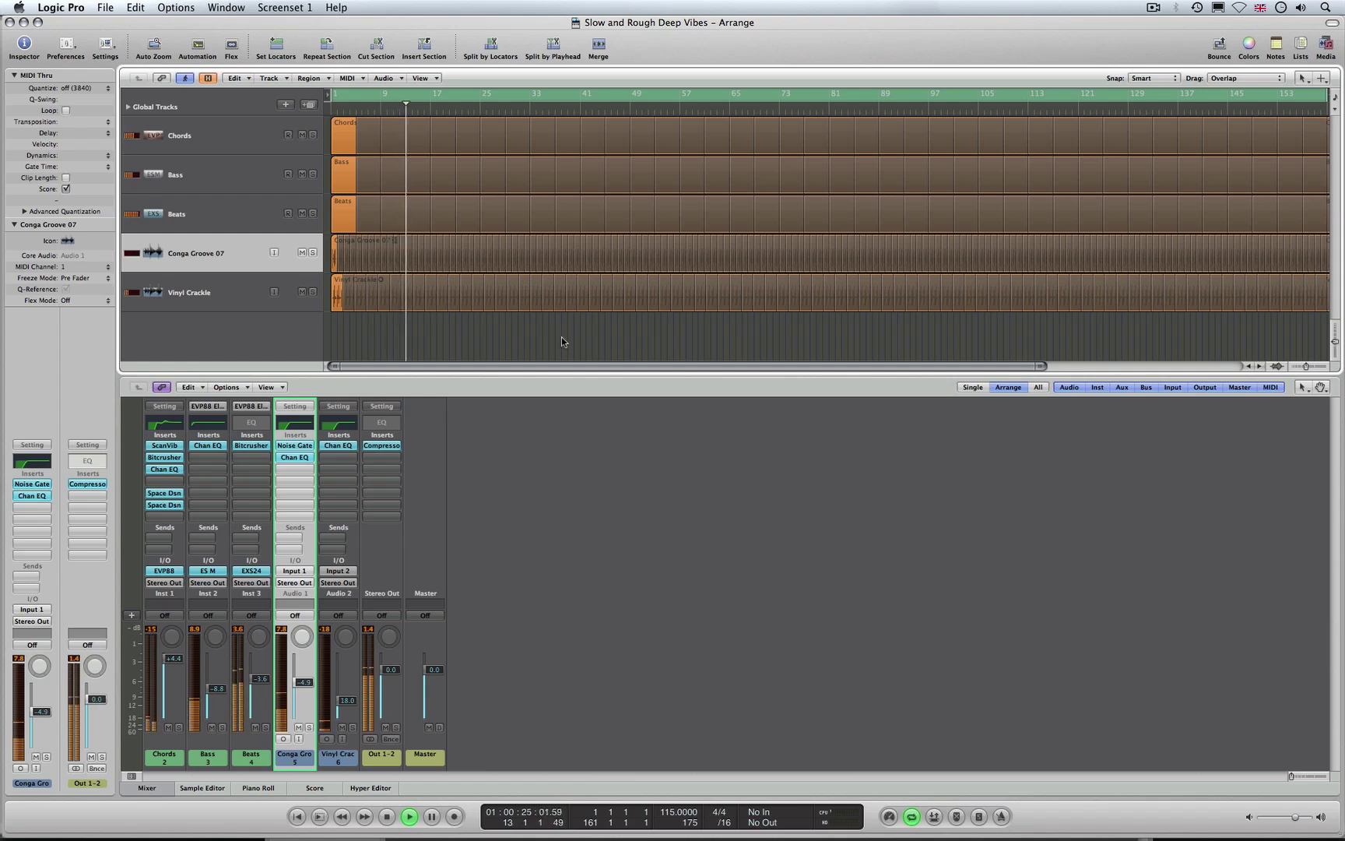
# Step: Solo the Chords track and show its region's chord notes in an enlarged Piano Roll
pyautogui.click(253, 137)
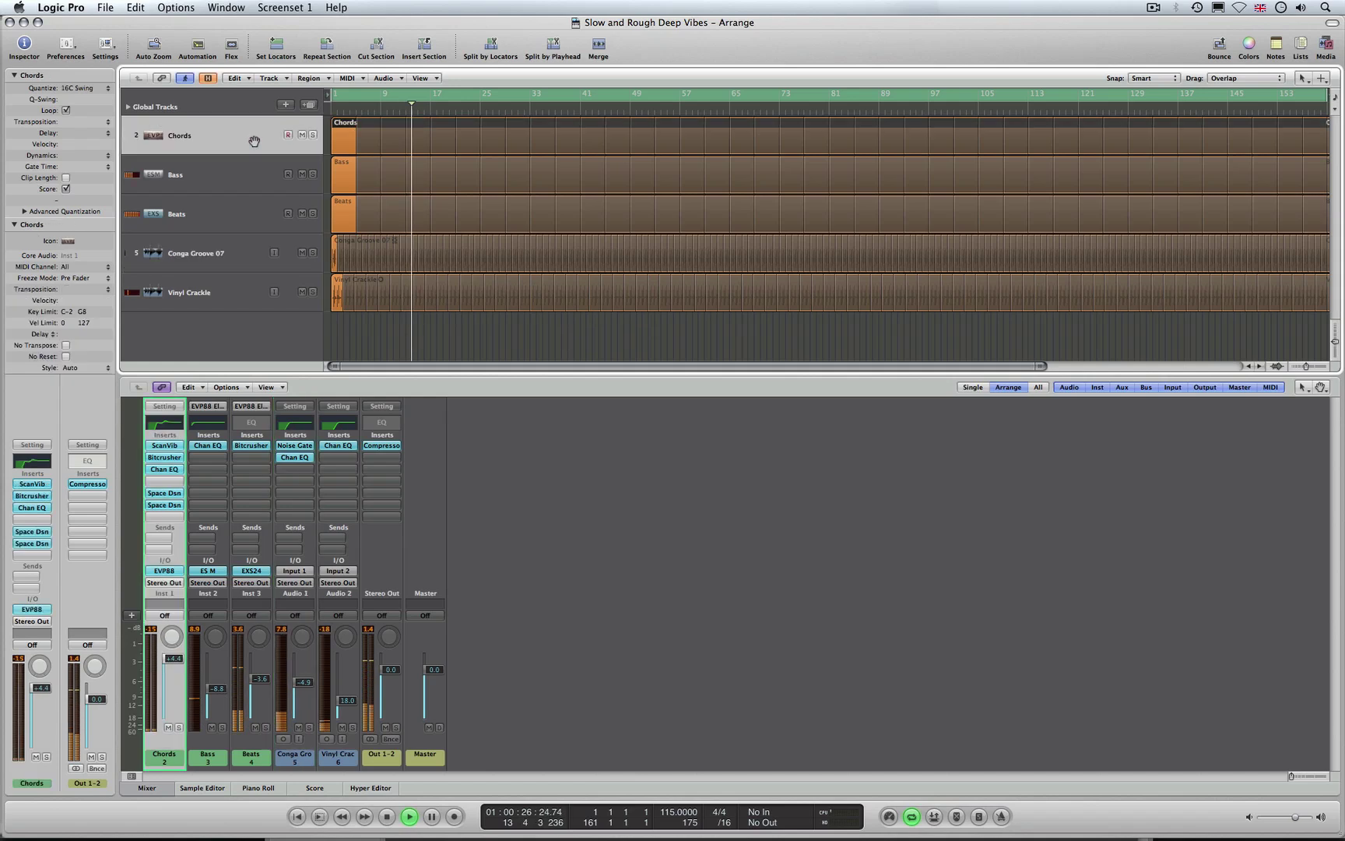
pyautogui.click(313, 135)
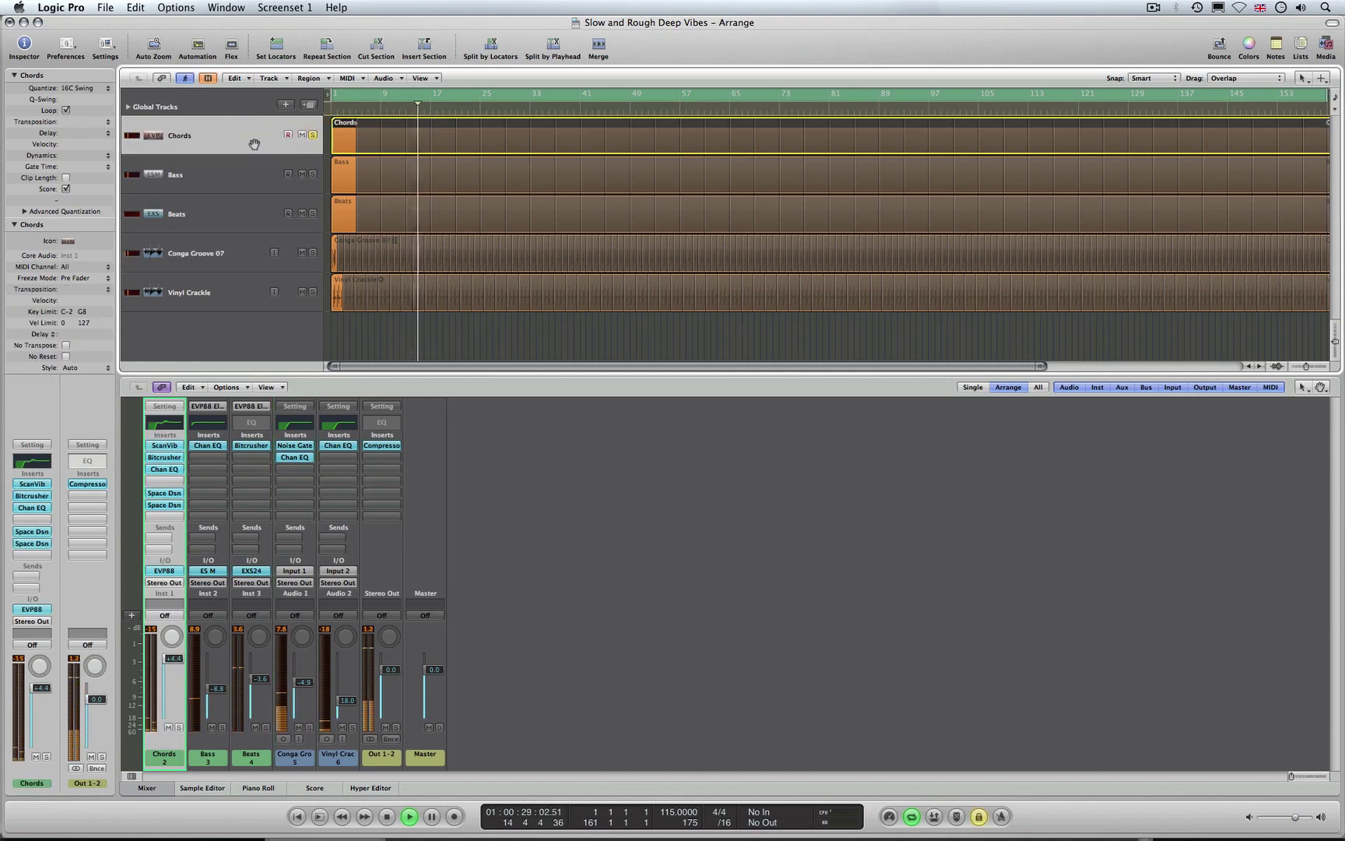
pyautogui.doubleClick(333, 138)
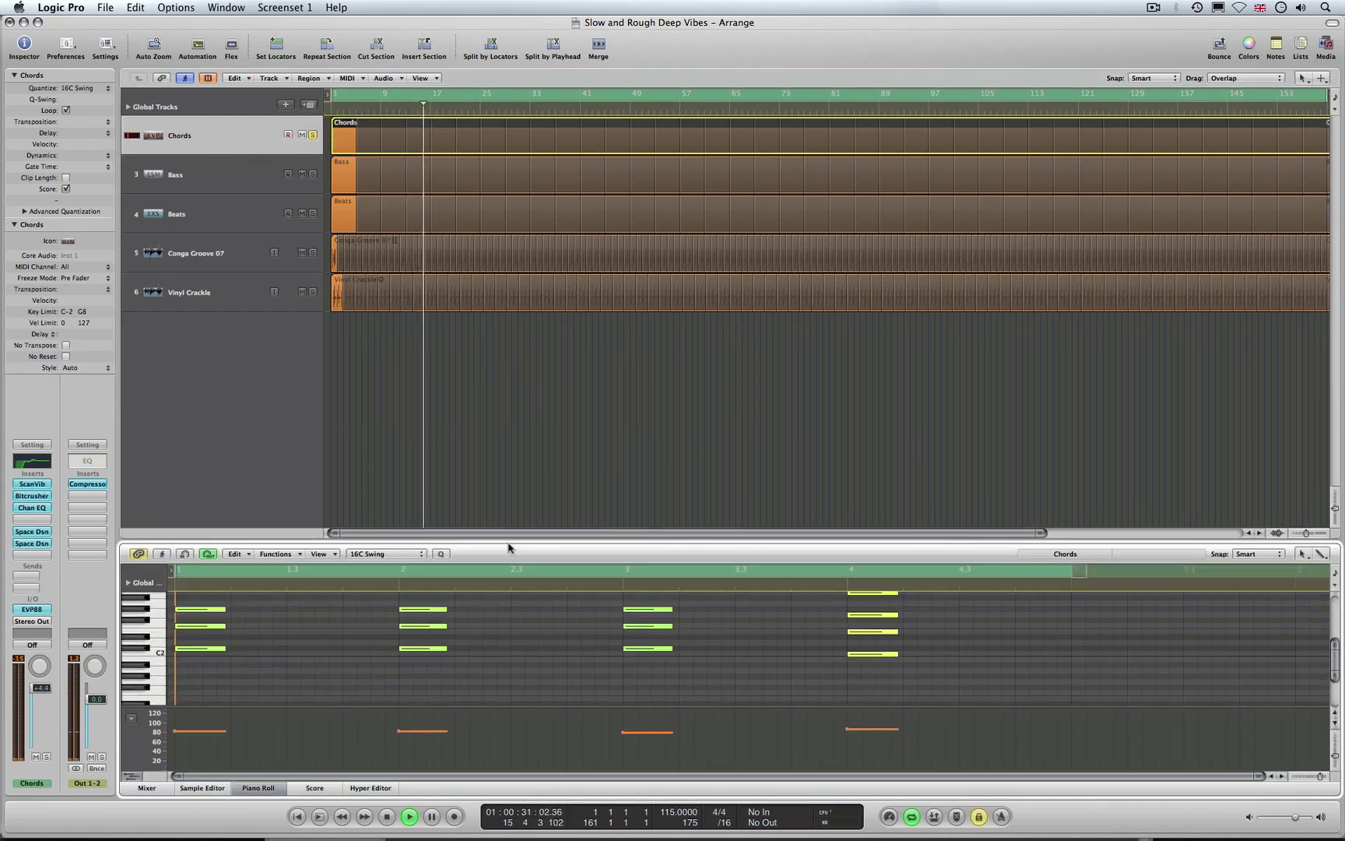
pyautogui.moveTo(540, 538); pyautogui.dragTo(528, 395)
pyautogui.scroll(3, 595, 557)
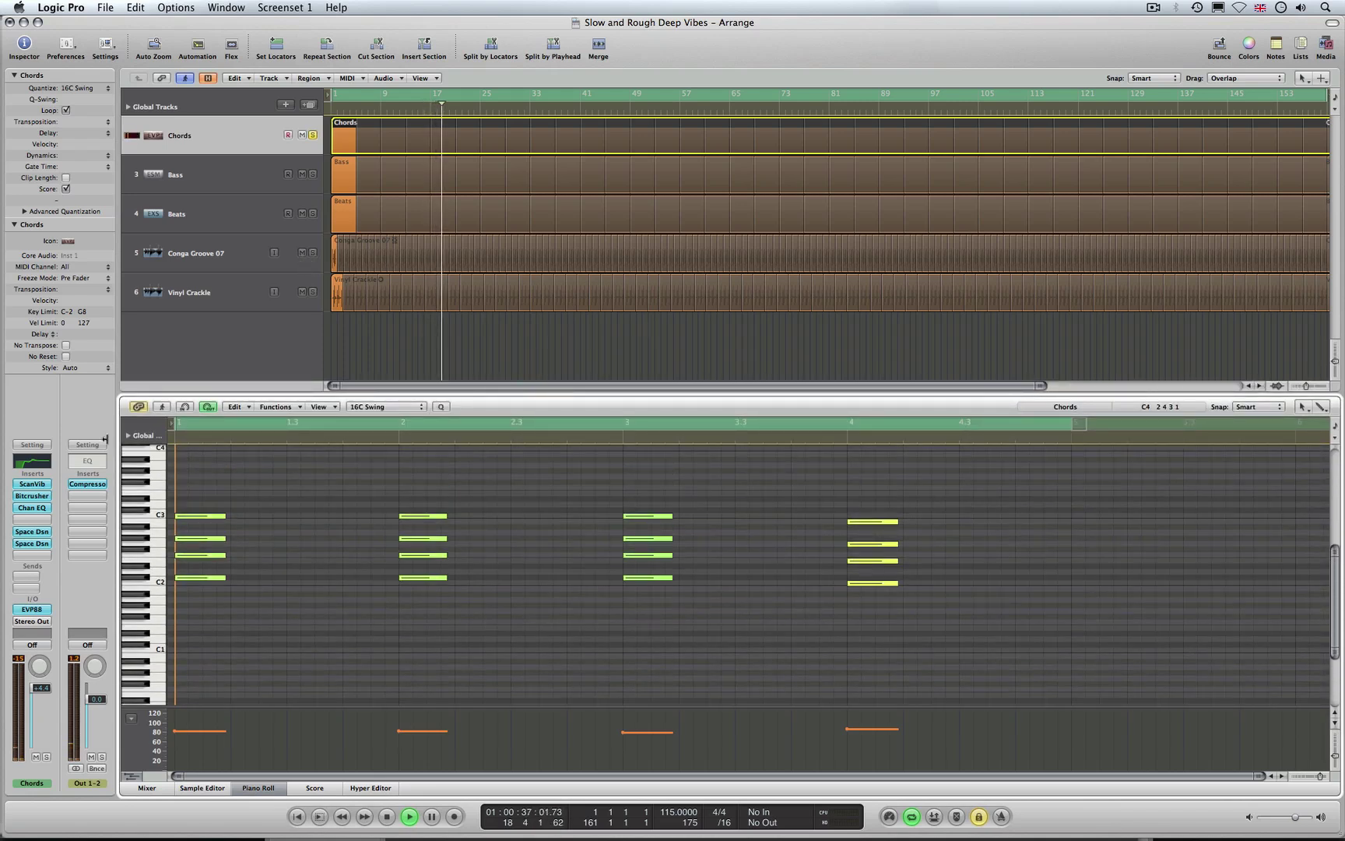
# Step: Bypass all five insert effects on the Chords channel and look over its EVP88 instrument settings
pyautogui.keyDown('alt'); pyautogui.click(35, 483); pyautogui.keyUp('alt')
pyautogui.keyDown('alt'); pyautogui.click(33, 495); pyautogui.keyUp('alt')
pyautogui.keyDown('alt'); pyautogui.click(33, 507); pyautogui.keyUp('alt')
pyautogui.keyDown('alt'); pyautogui.click(33, 530); pyautogui.keyUp('alt')
pyautogui.keyDown('alt'); pyautogui.click(33, 544); pyautogui.keyUp('alt')
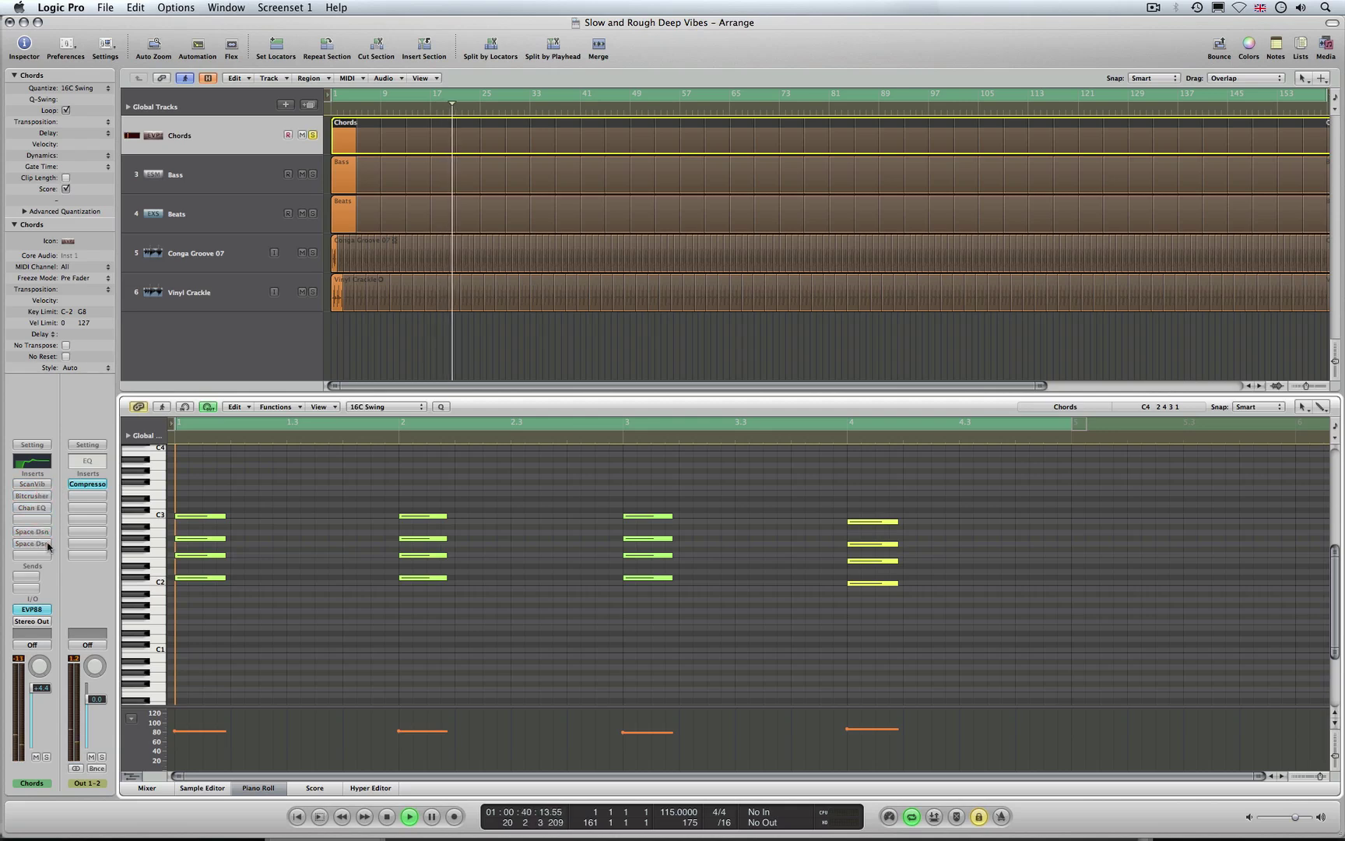
pyautogui.click(30, 609)
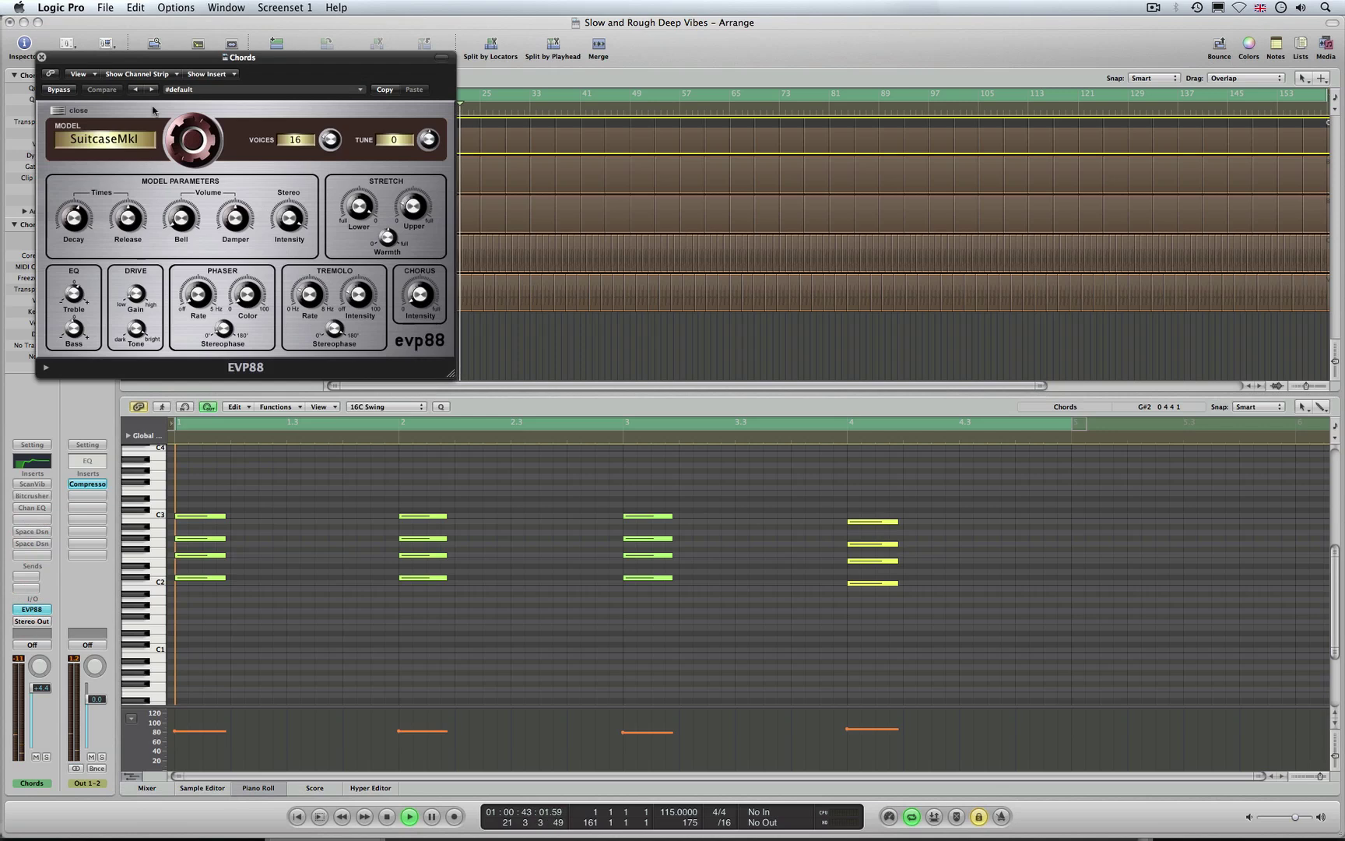
pyautogui.click(41, 58)
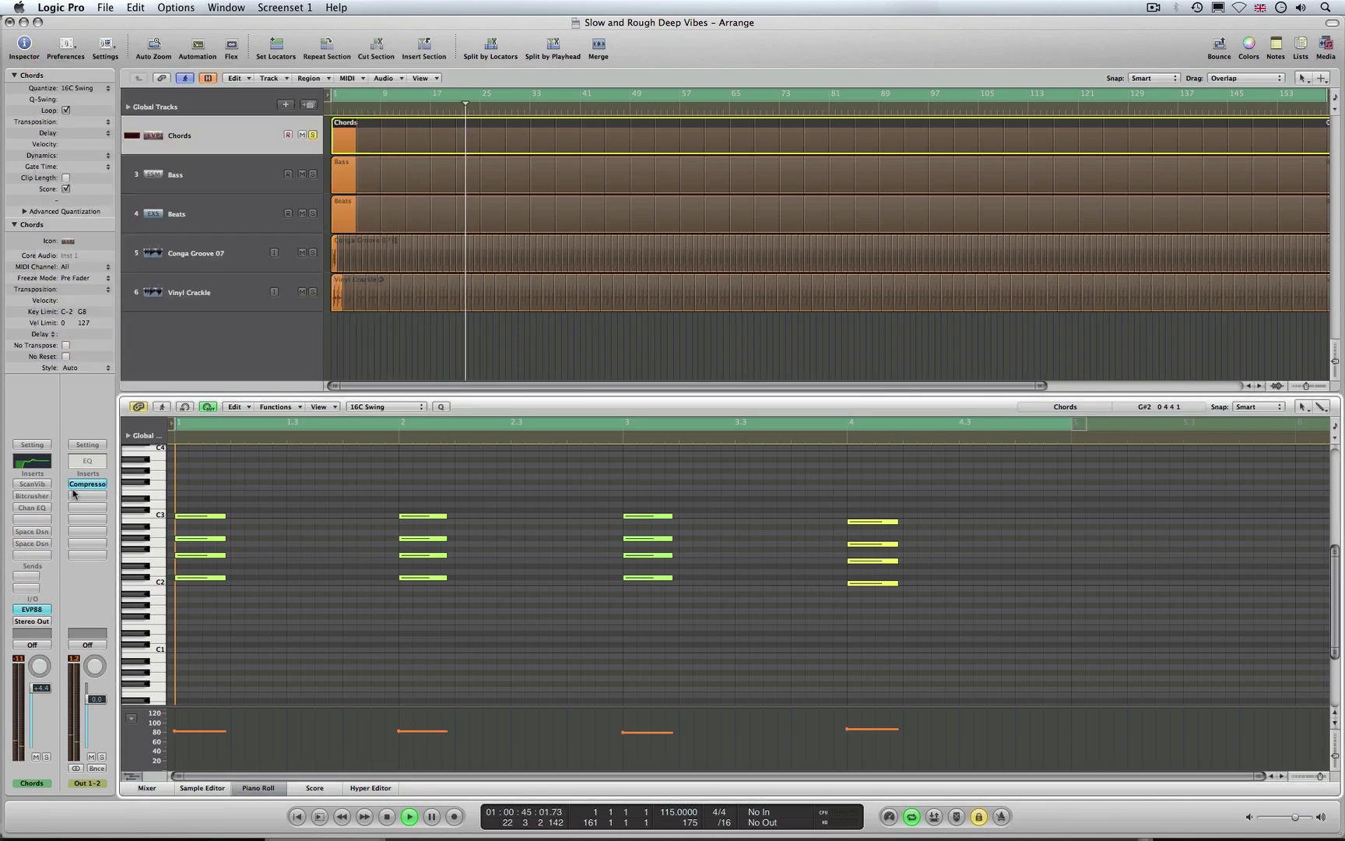
# Step: Re-enable the Scanner Vibrato, Bitcrusher and Channel EQ inserts on the Chords channel, opening the vibrato and Bitcrusher settings
pyautogui.click(34, 488)
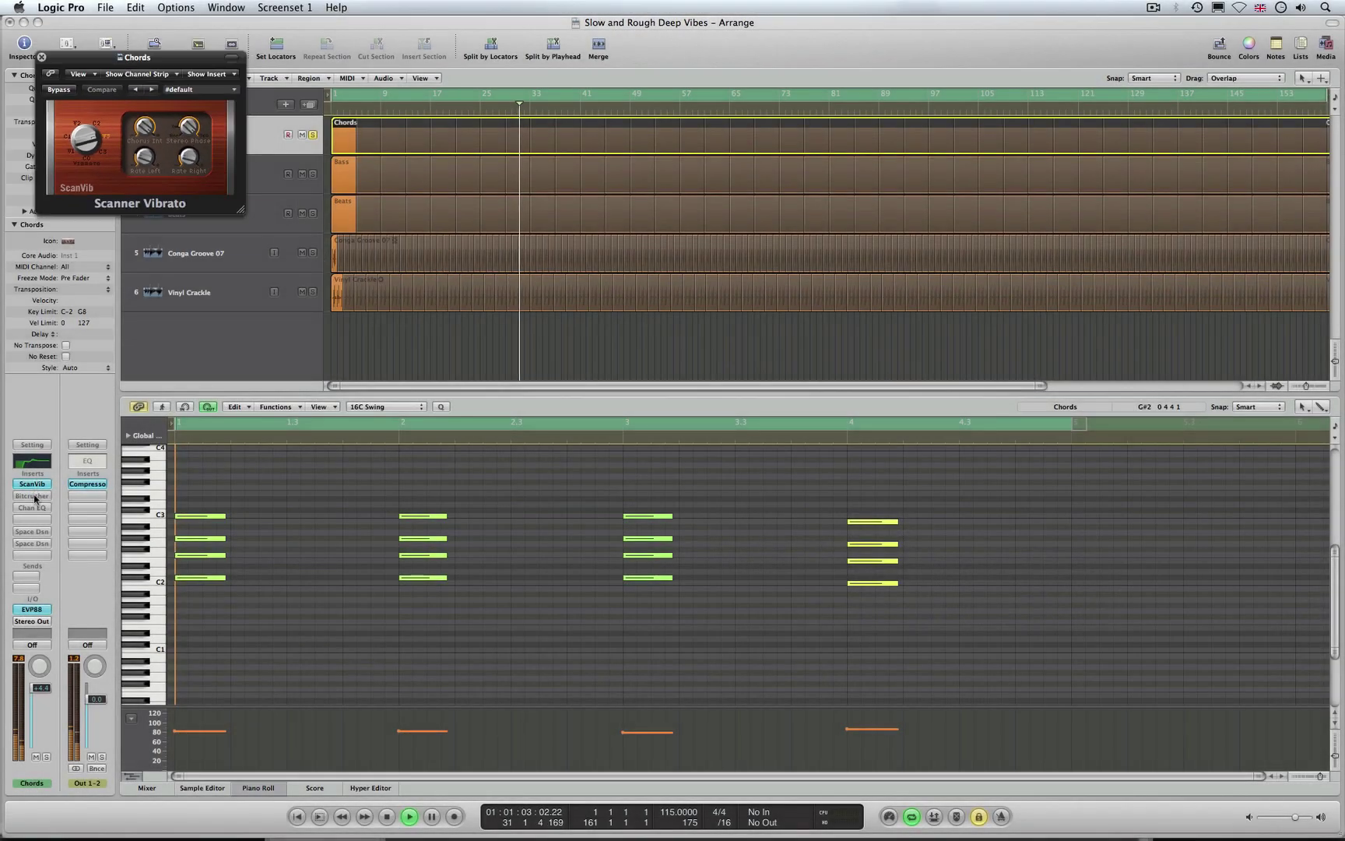
pyautogui.keyDown('alt'); pyautogui.click(32, 496); pyautogui.keyUp('alt')
pyautogui.click(32, 496)
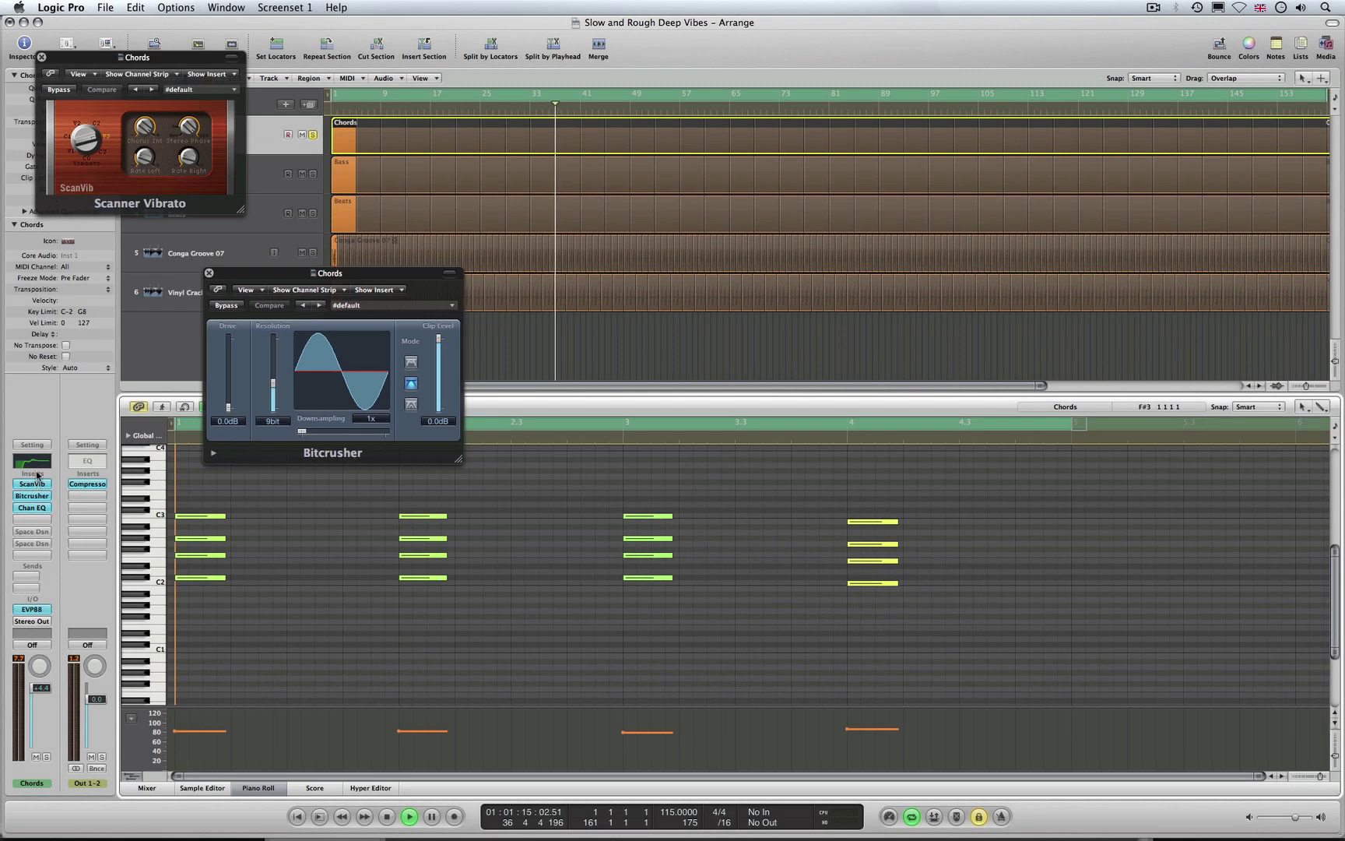
pyautogui.click(37, 464)
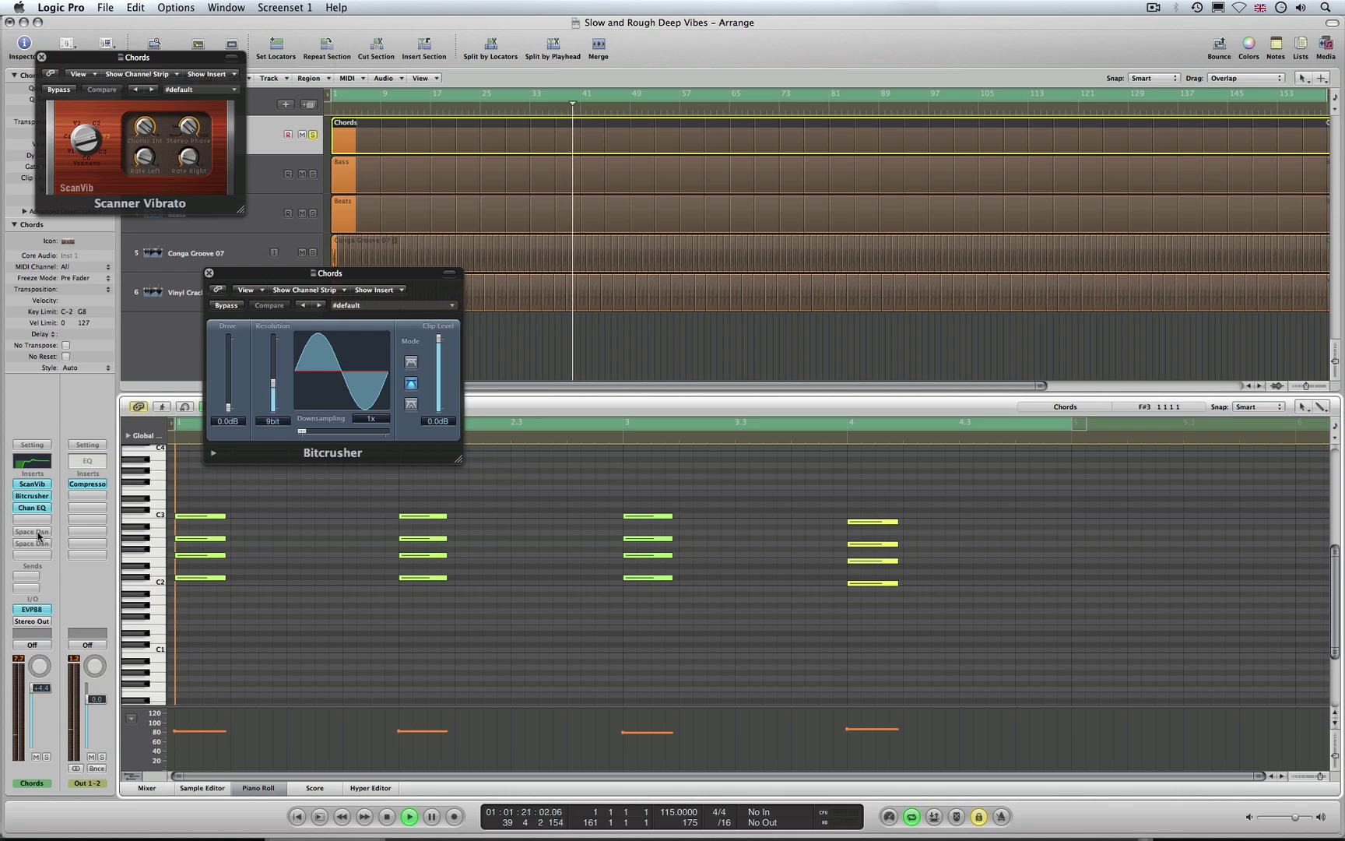
# Step: Re-enable both Space Designer reverbs on the Chords channel, view the reverb settings and close all open plug-in windows
pyautogui.click(37, 533)
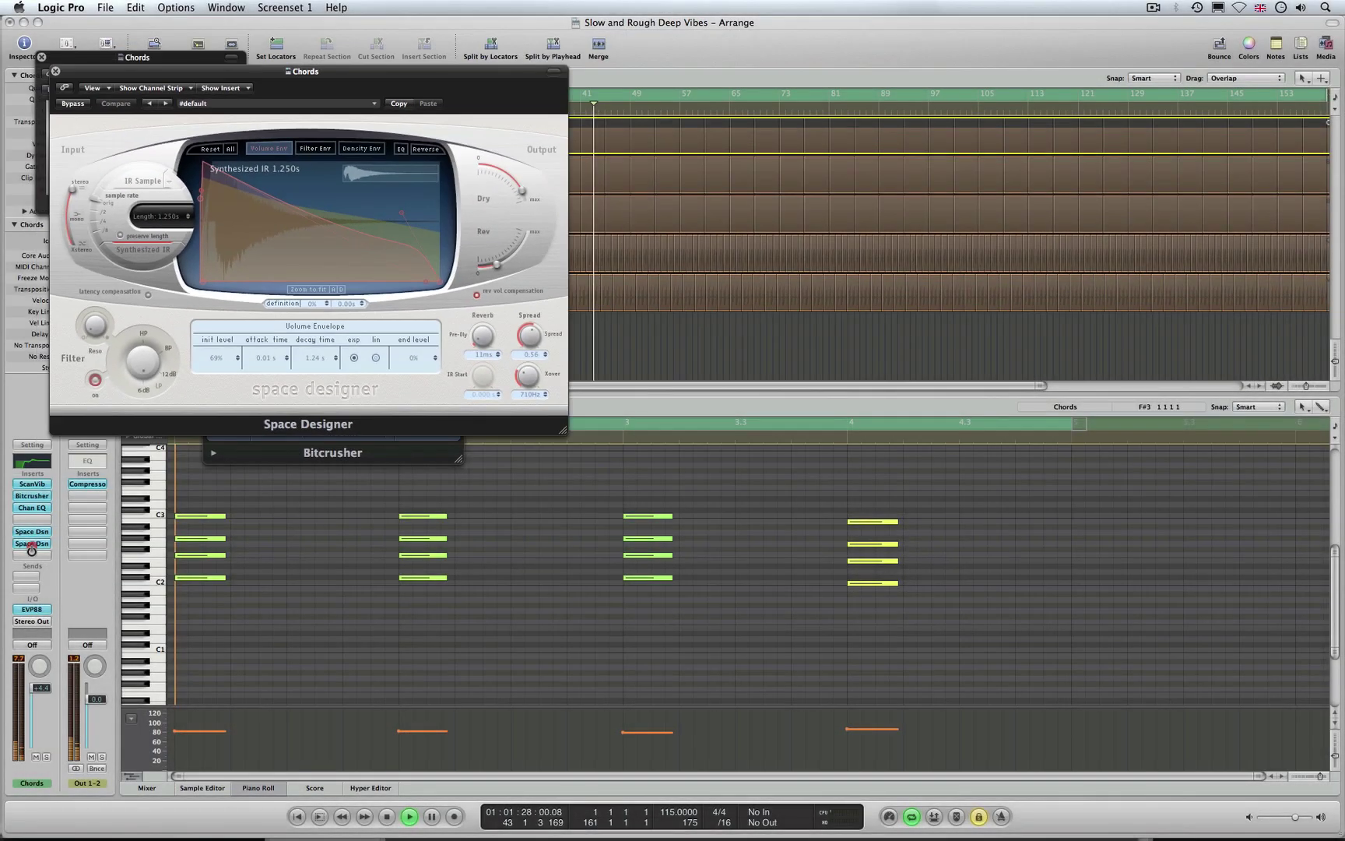
pyautogui.click(31, 543)
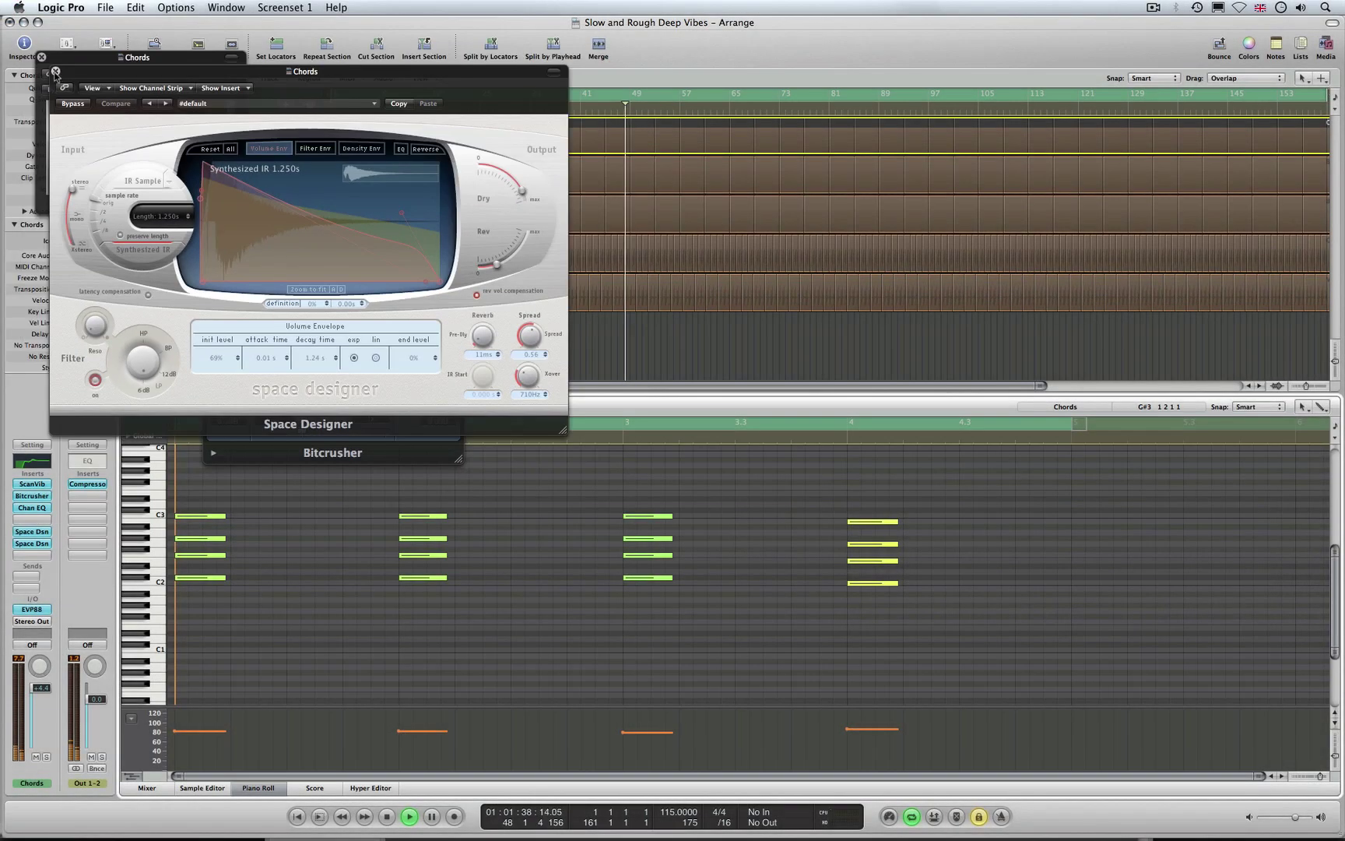
pyautogui.click(17, 17)
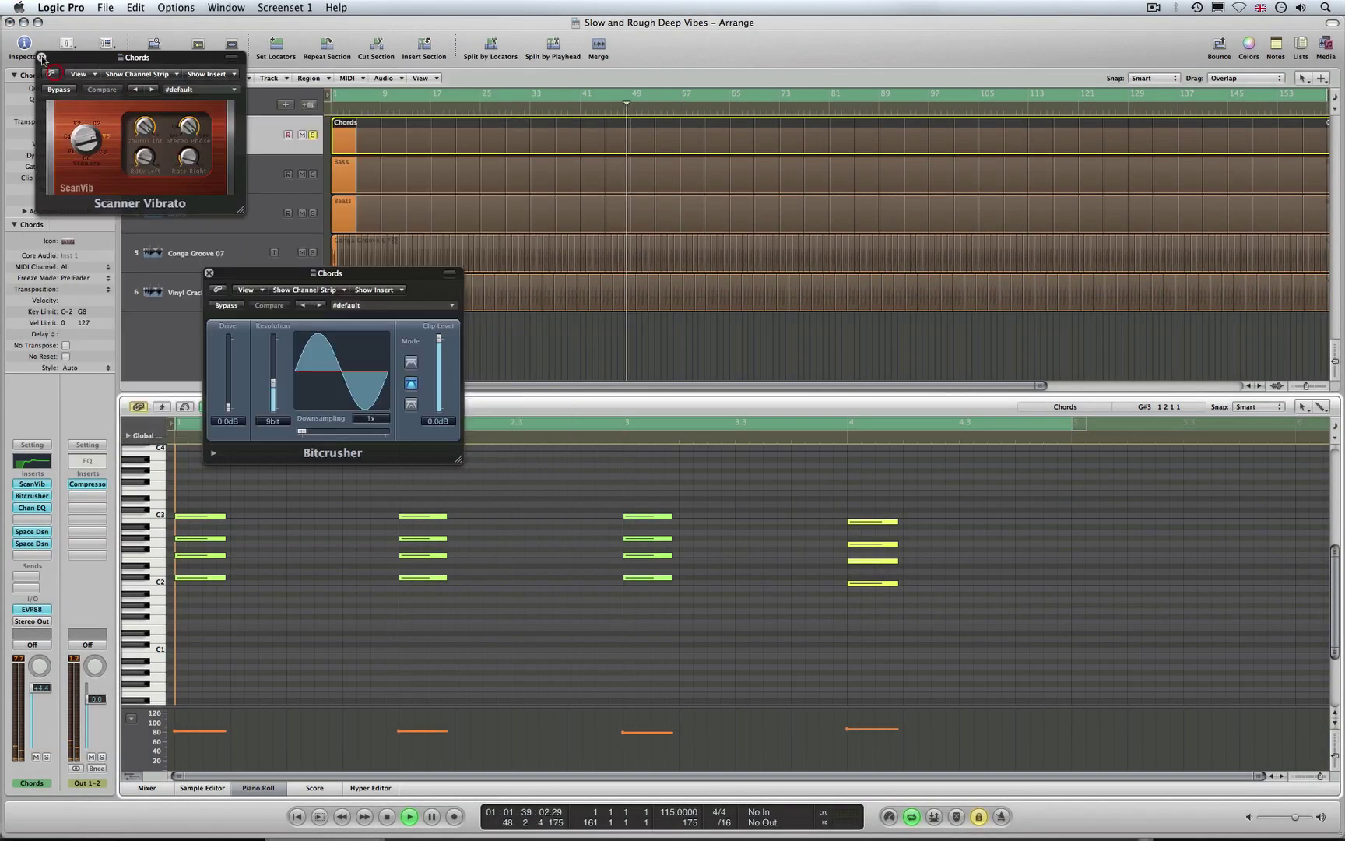
pyautogui.click(42, 57)
pyautogui.click(209, 272)
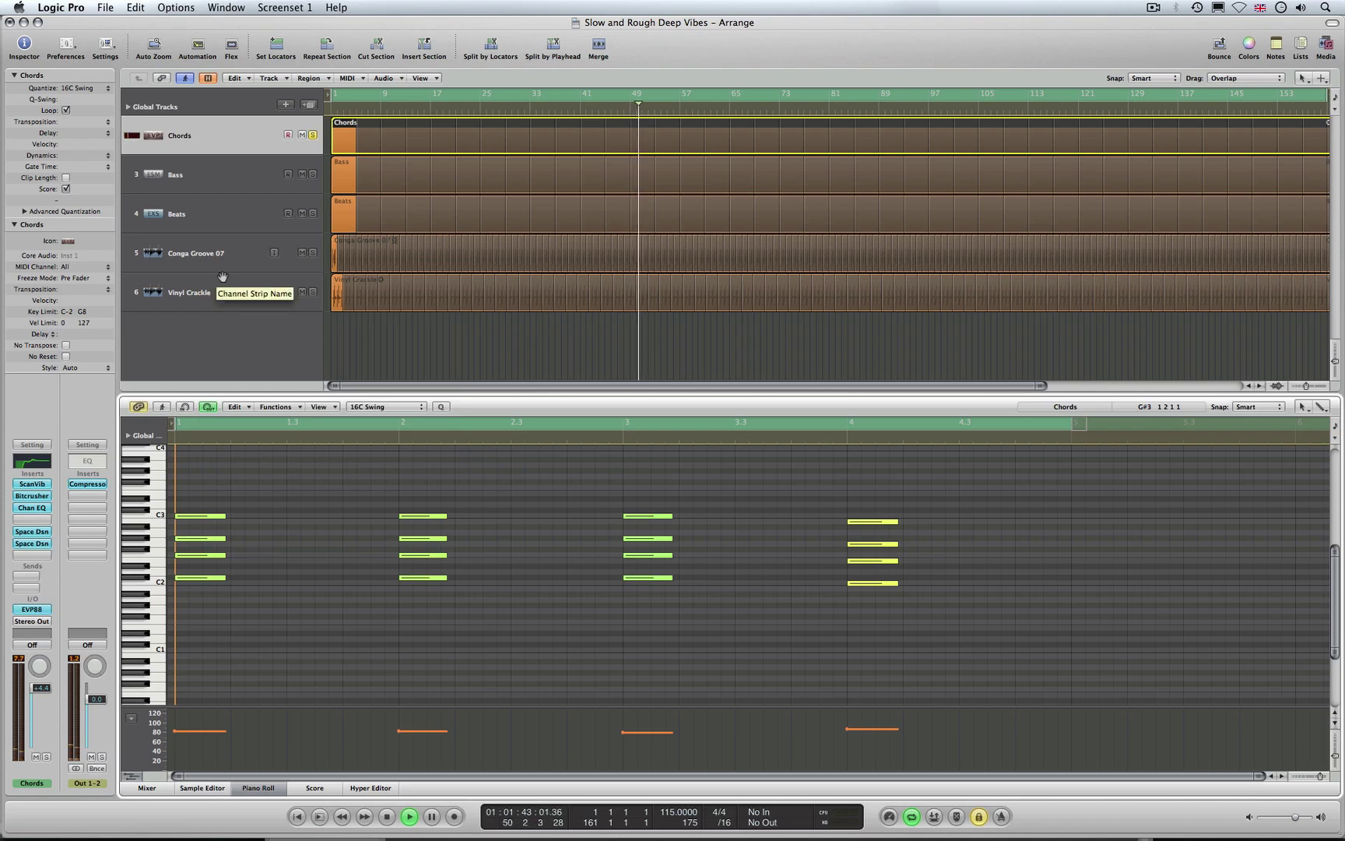
# Step: Audition the Bass track in solo instead of Chords and examine its notes and ES M synth settings
pyautogui.click(312, 135)
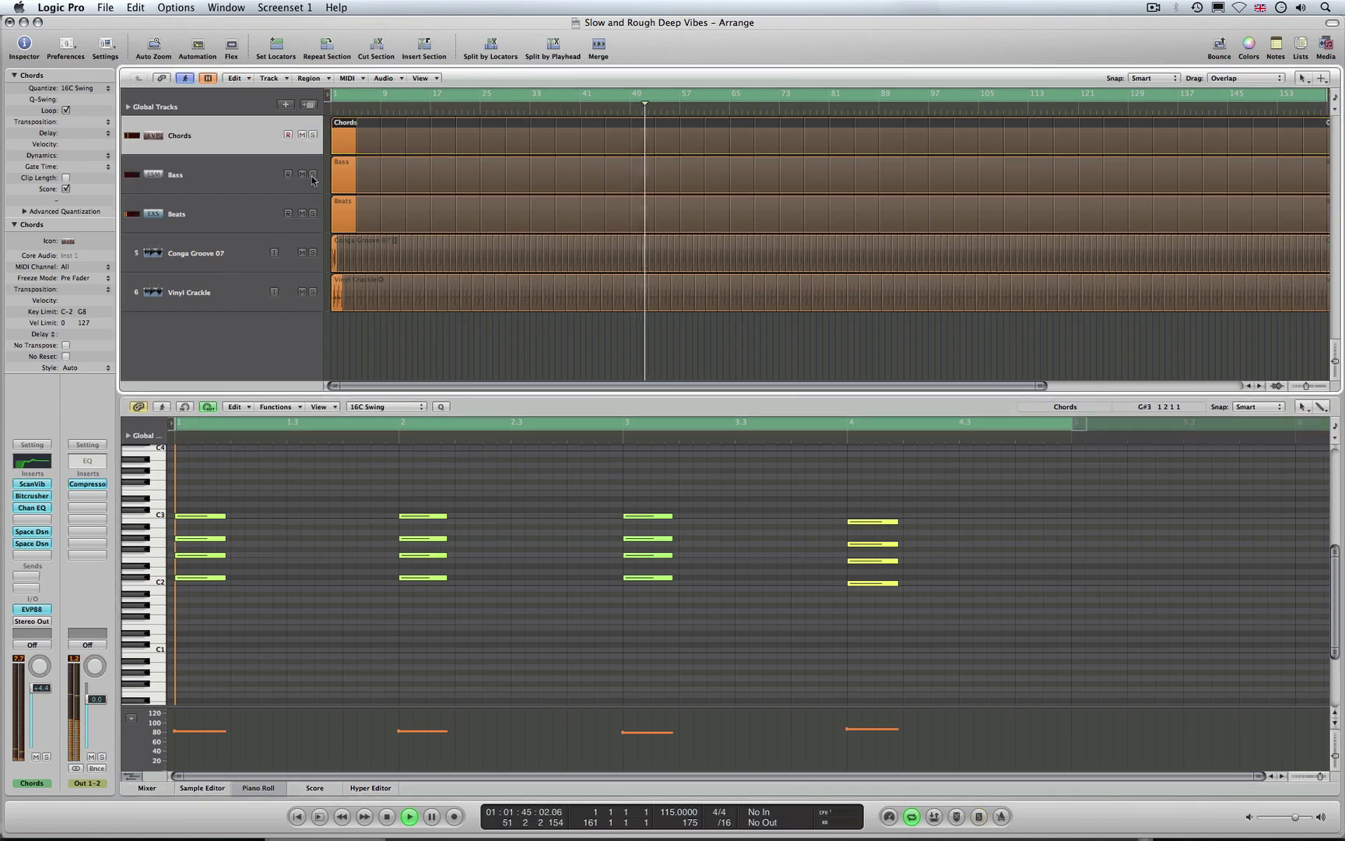
pyautogui.click(312, 174)
pyautogui.click(253, 179)
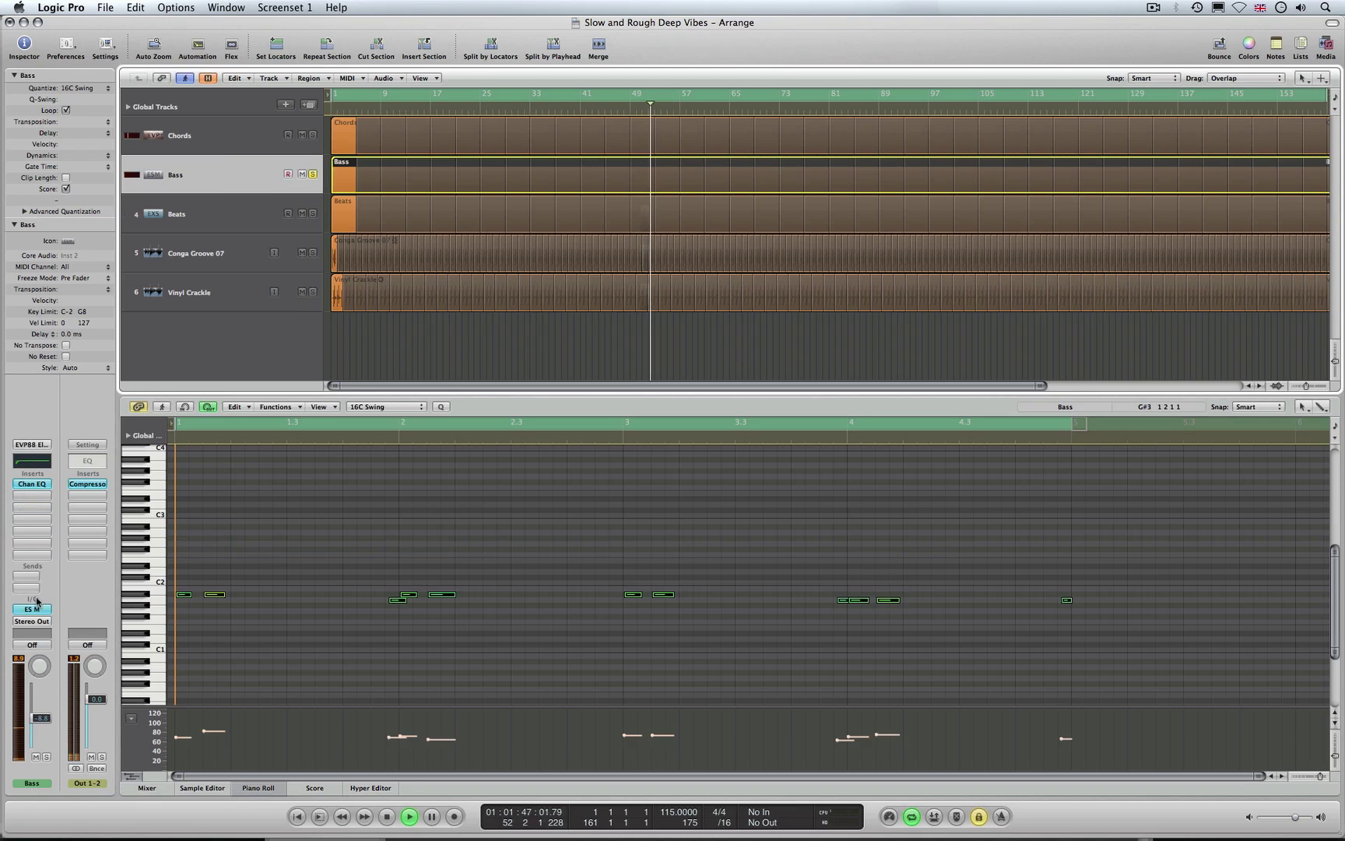
pyautogui.click(32, 609)
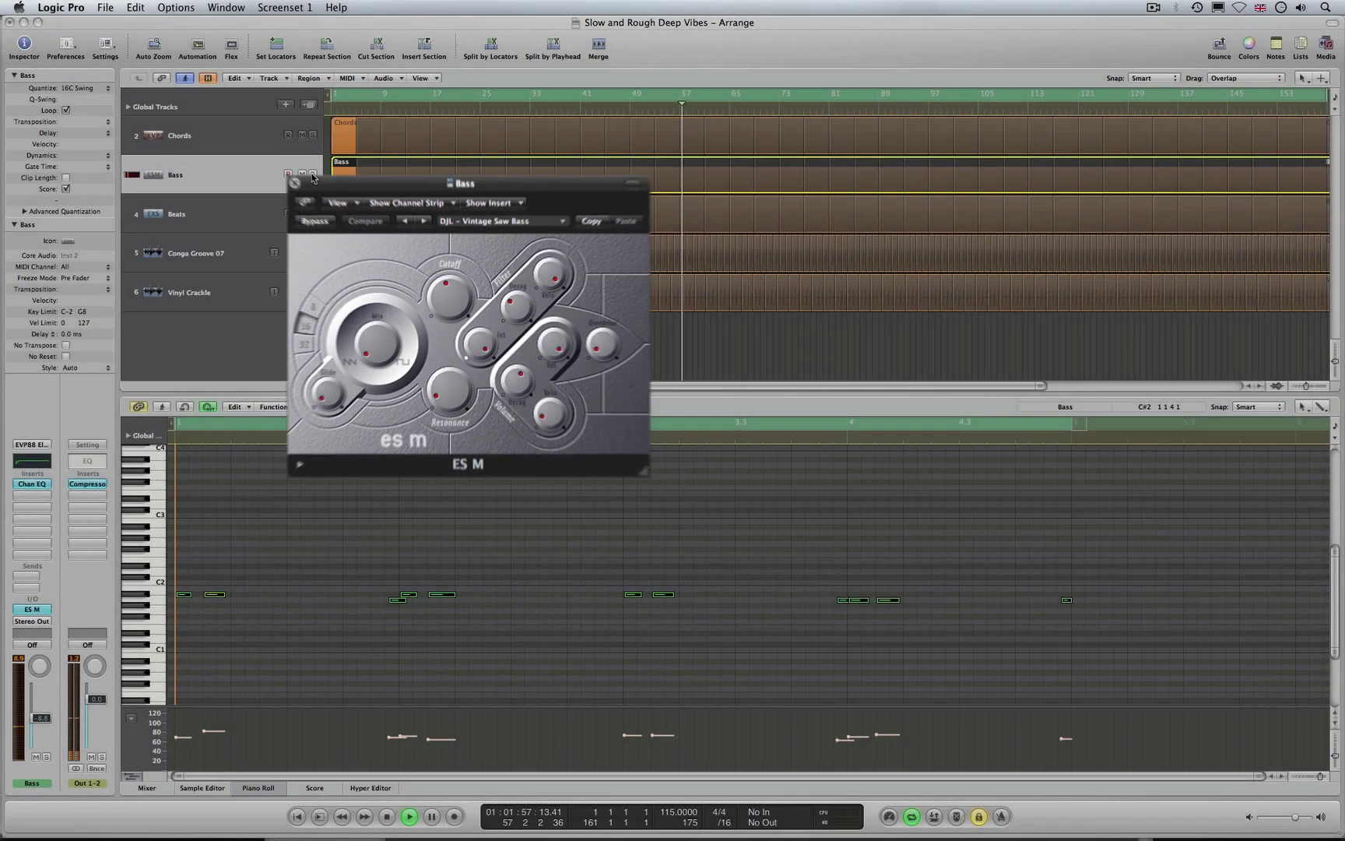
pyautogui.click(312, 174)
pyautogui.click(319, 204)
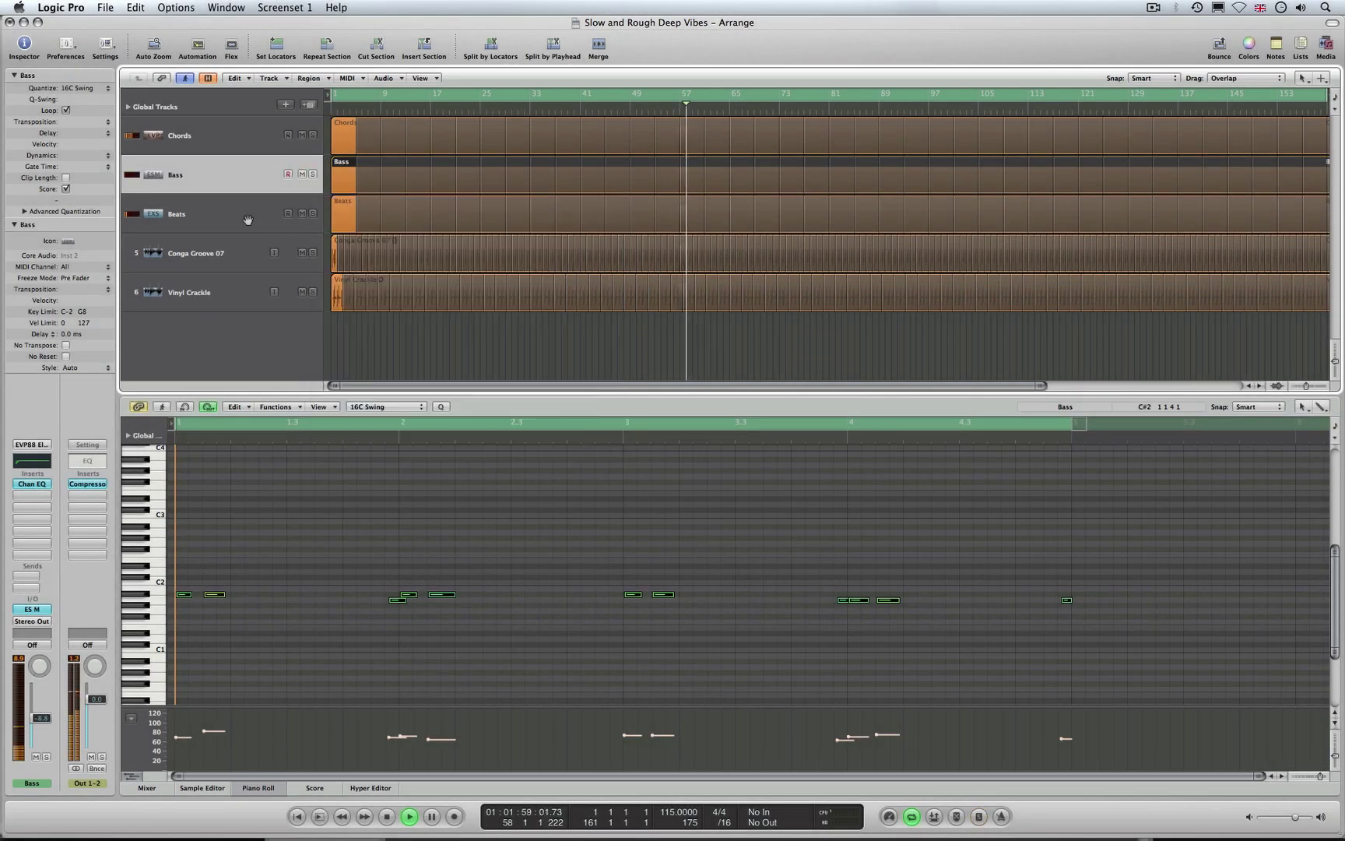
# Step: Solo the Beats track and examine its EXS24 sampler and Bitcrusher settings, closing each plug-in window
pyautogui.click(247, 215)
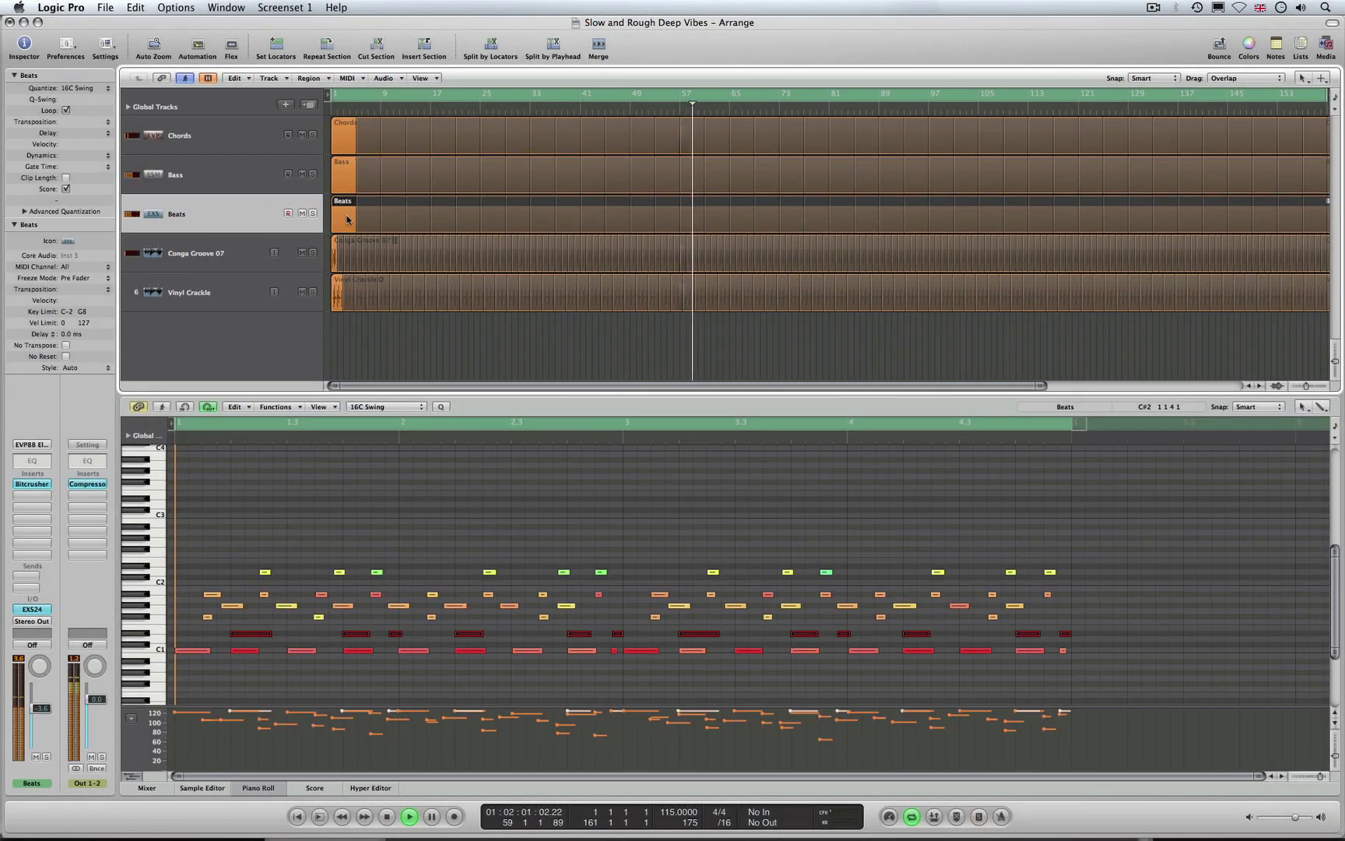
pyautogui.click(312, 213)
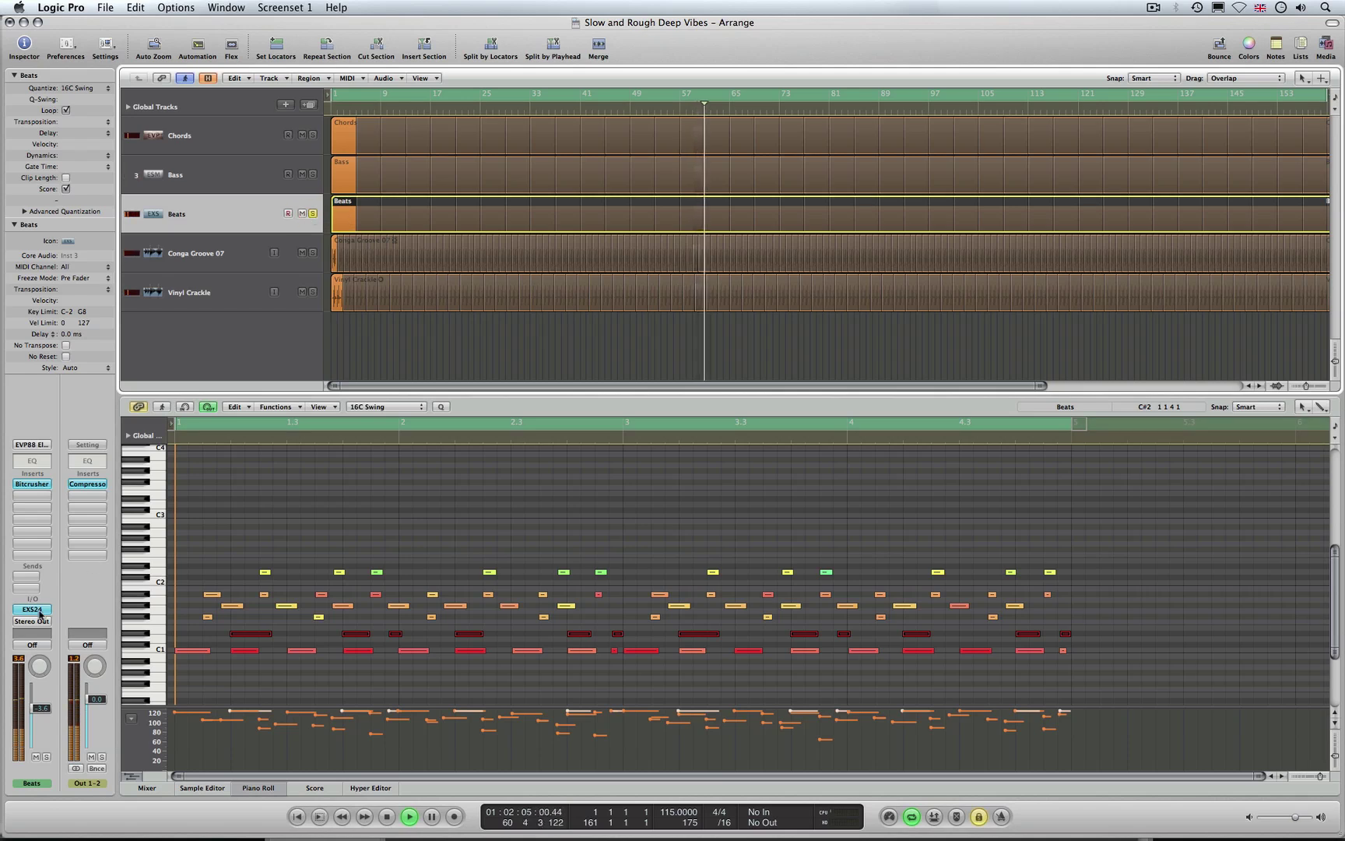
pyautogui.click(35, 610)
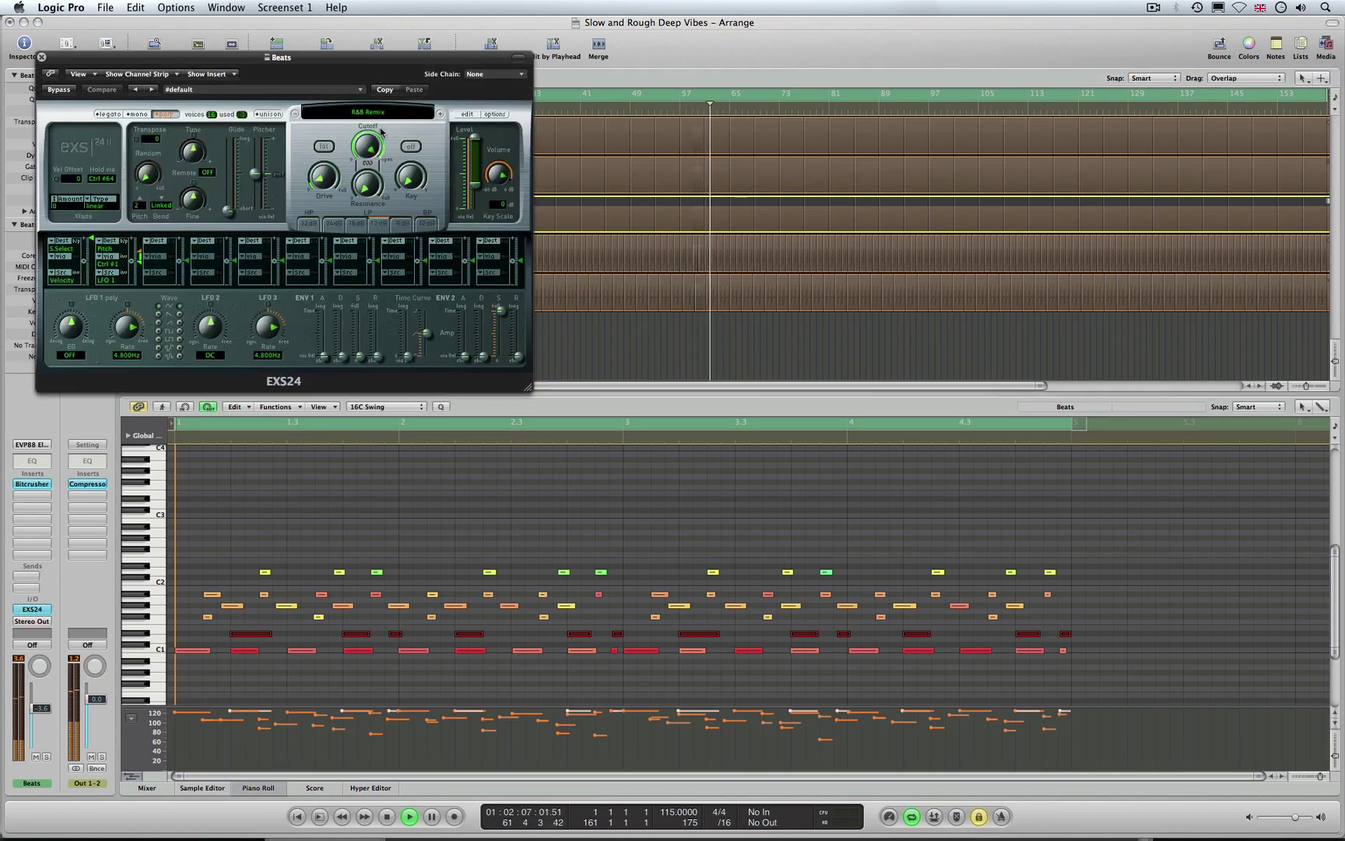
pyautogui.click(41, 57)
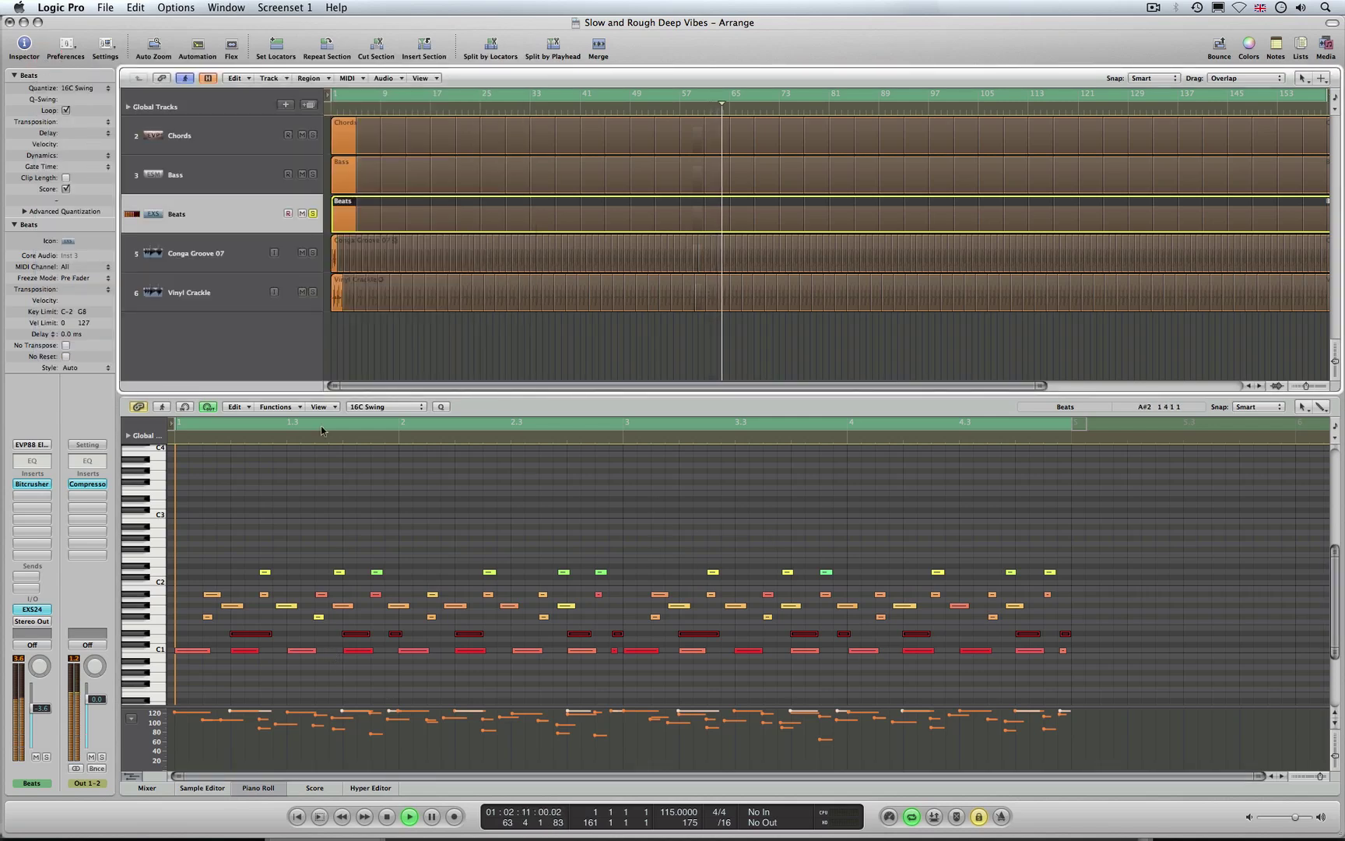
pyautogui.click(32, 484)
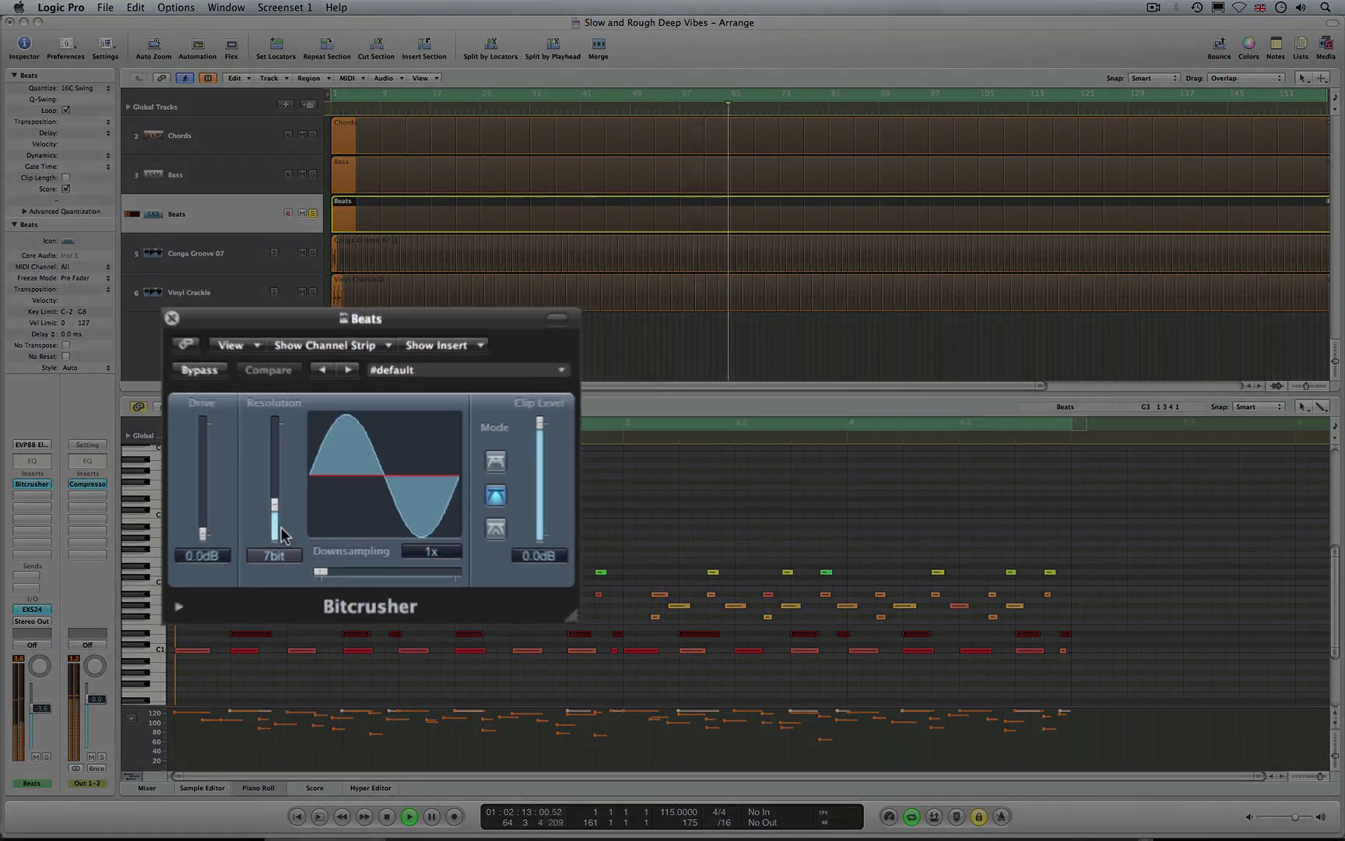
pyautogui.click(221, 377)
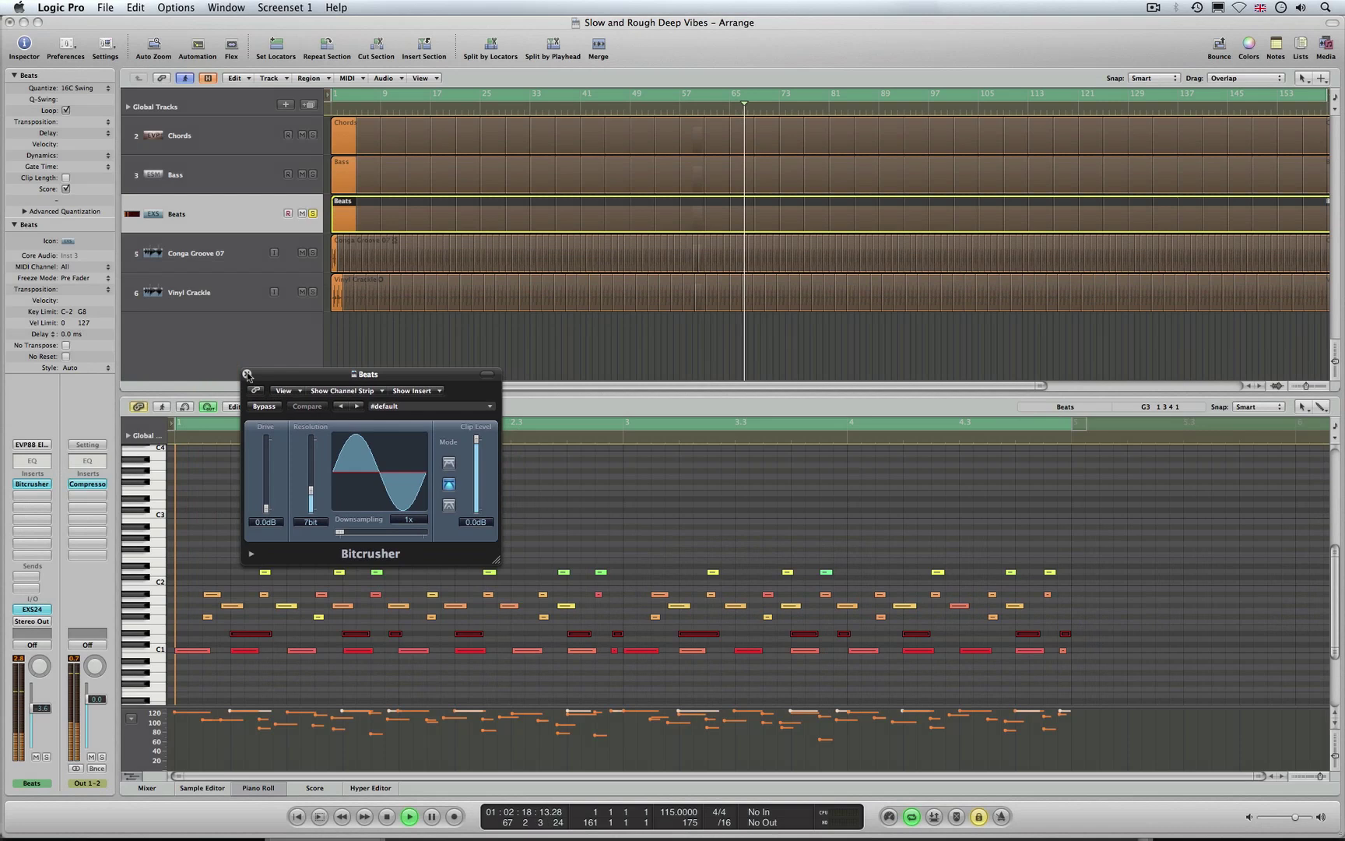
pyautogui.click(247, 375)
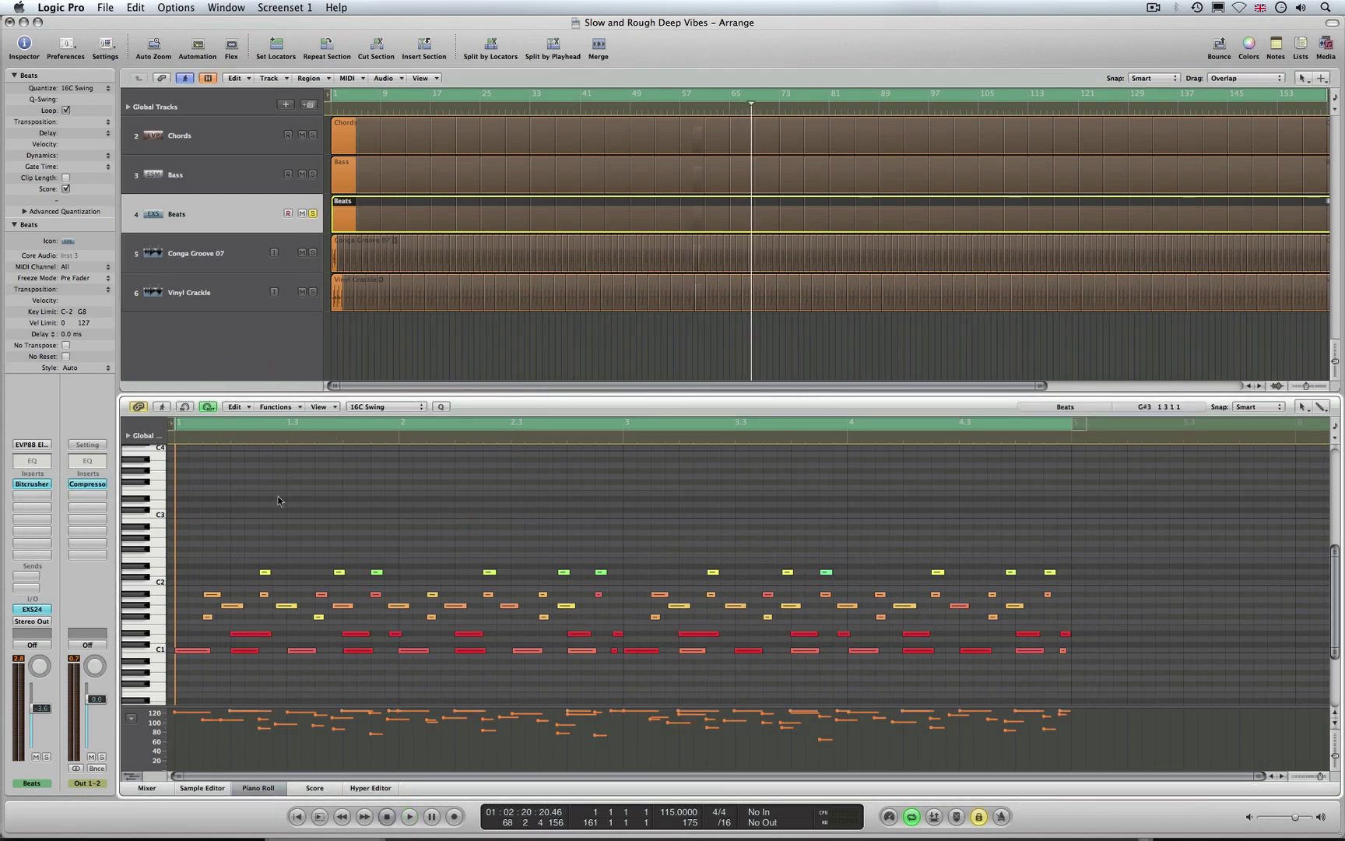
# Step: Open the Humanize transform for the Beats notes, review its random position, velocity and length settings, and close it without applying
pyautogui.click(276, 406)
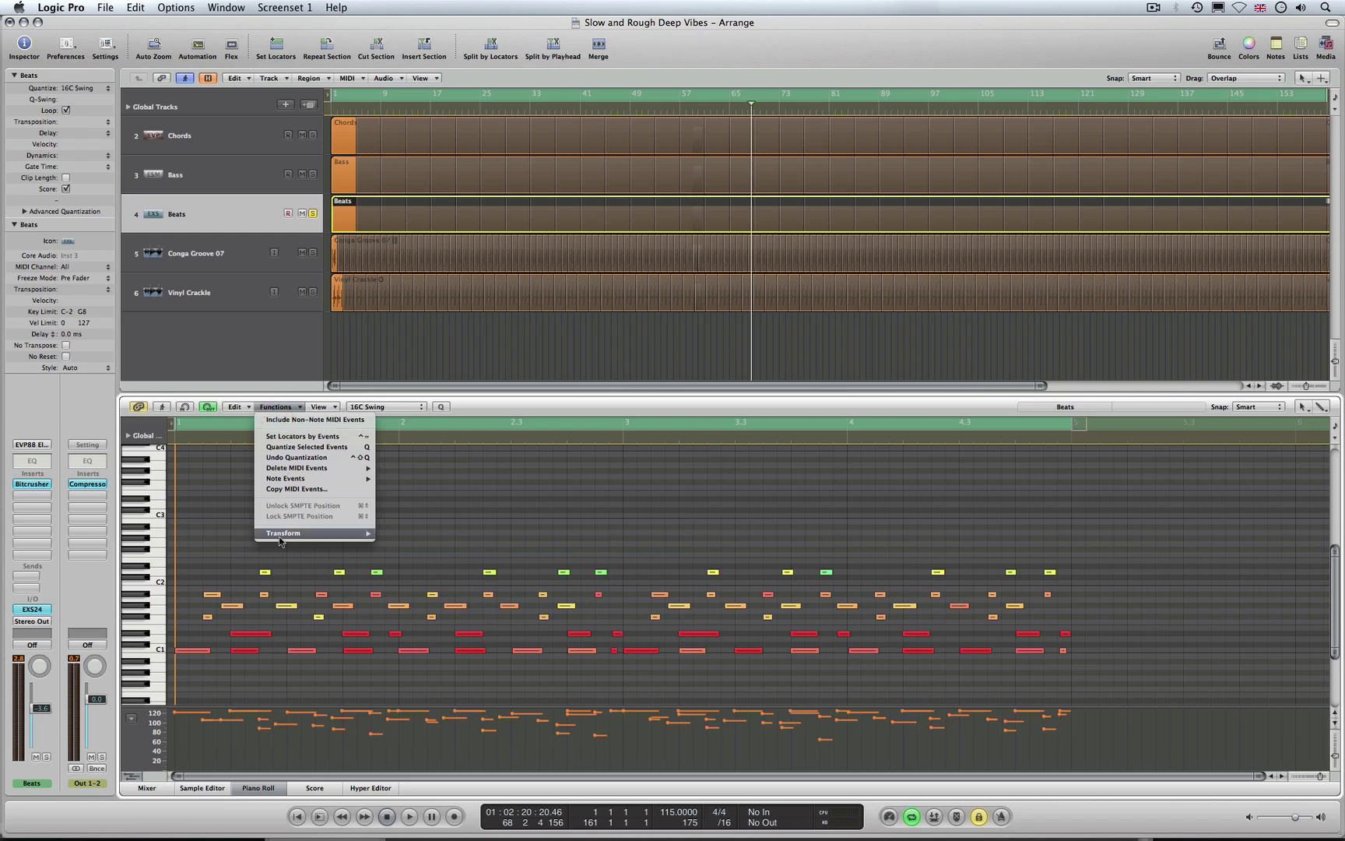
pyautogui.moveTo(343, 536)
pyautogui.click(416, 619)
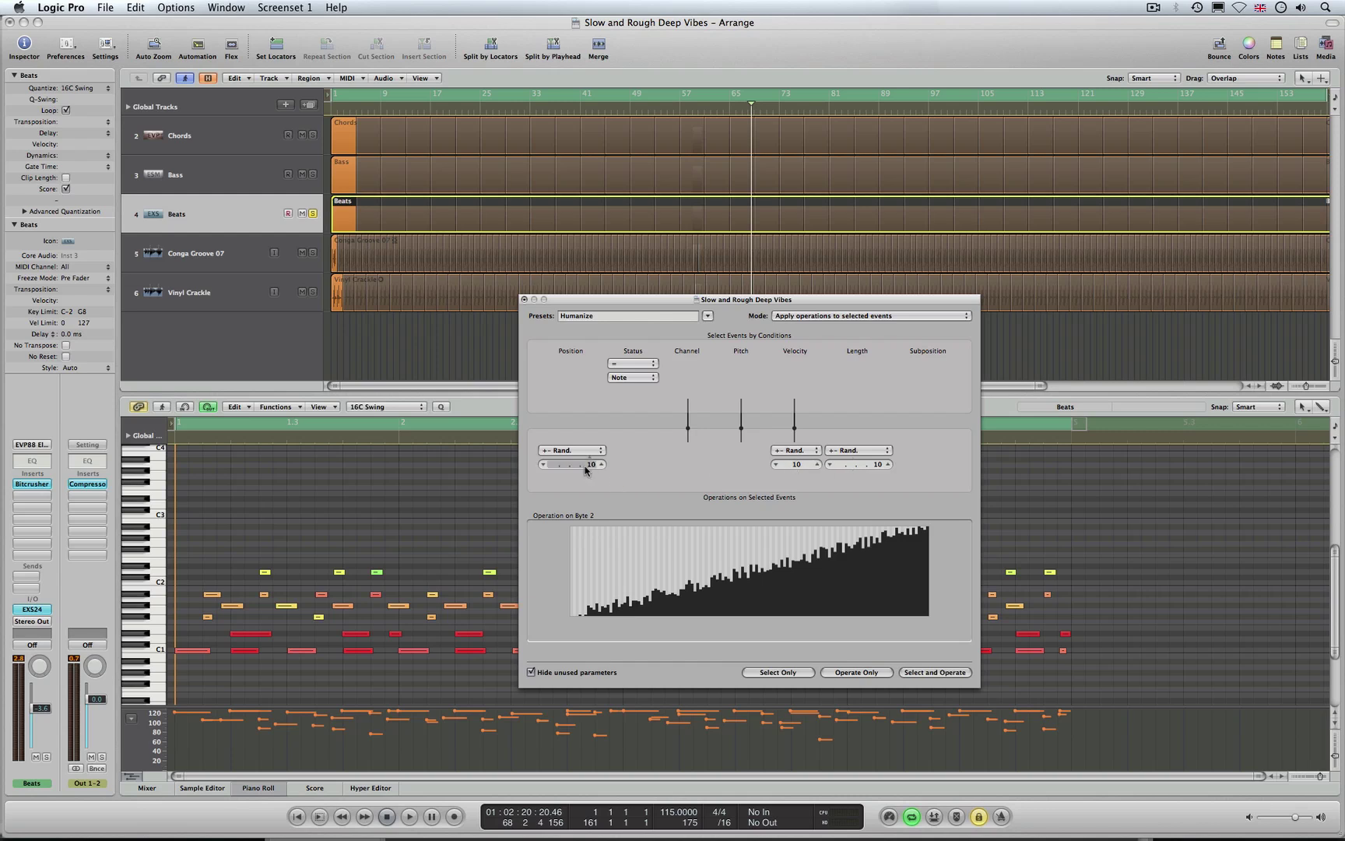
pyautogui.click(524, 299)
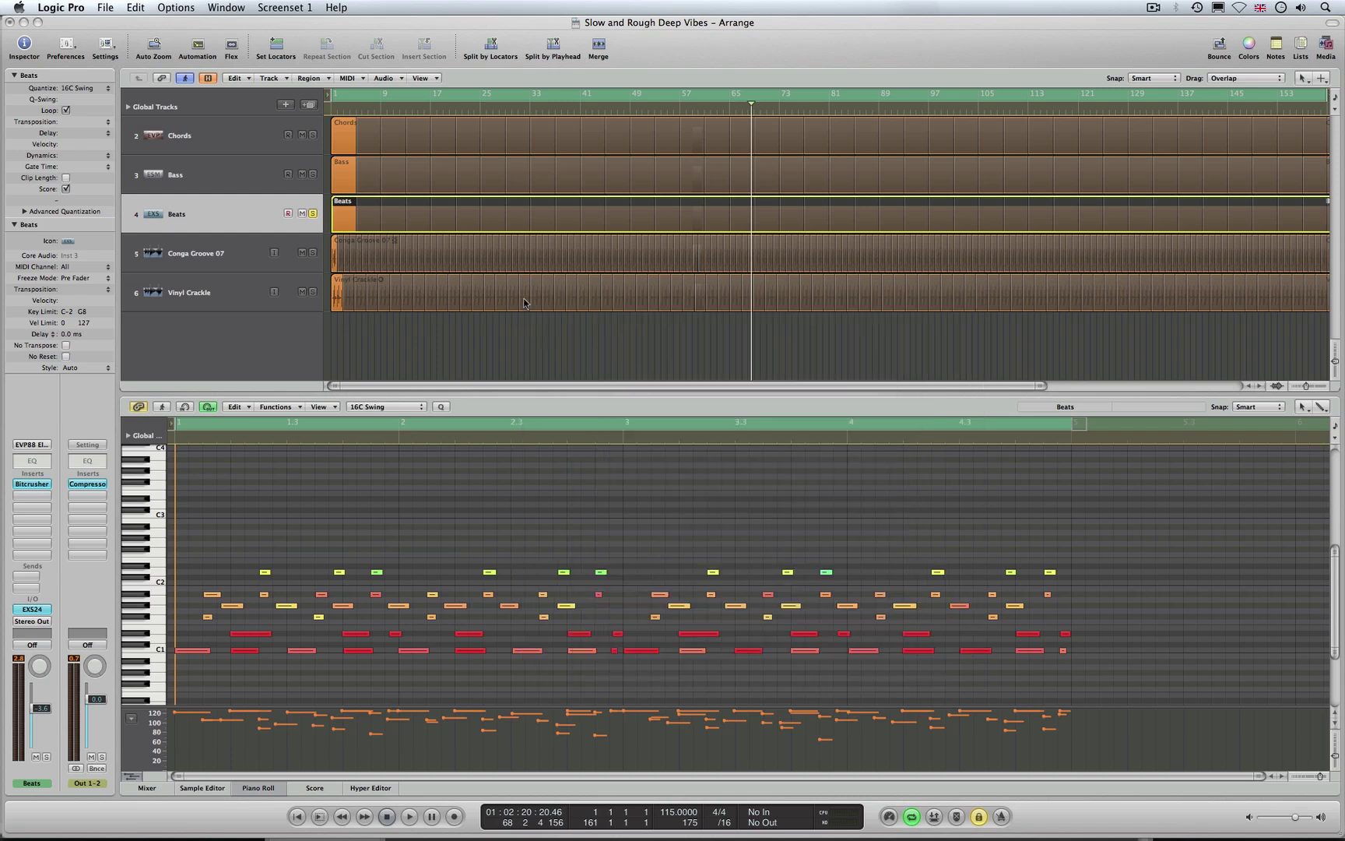
# Step: Examine the timing of the Beats notes around bar 3 up close with the Zoom tool, and return to the Pointer tool
pyautogui.press('Escape')
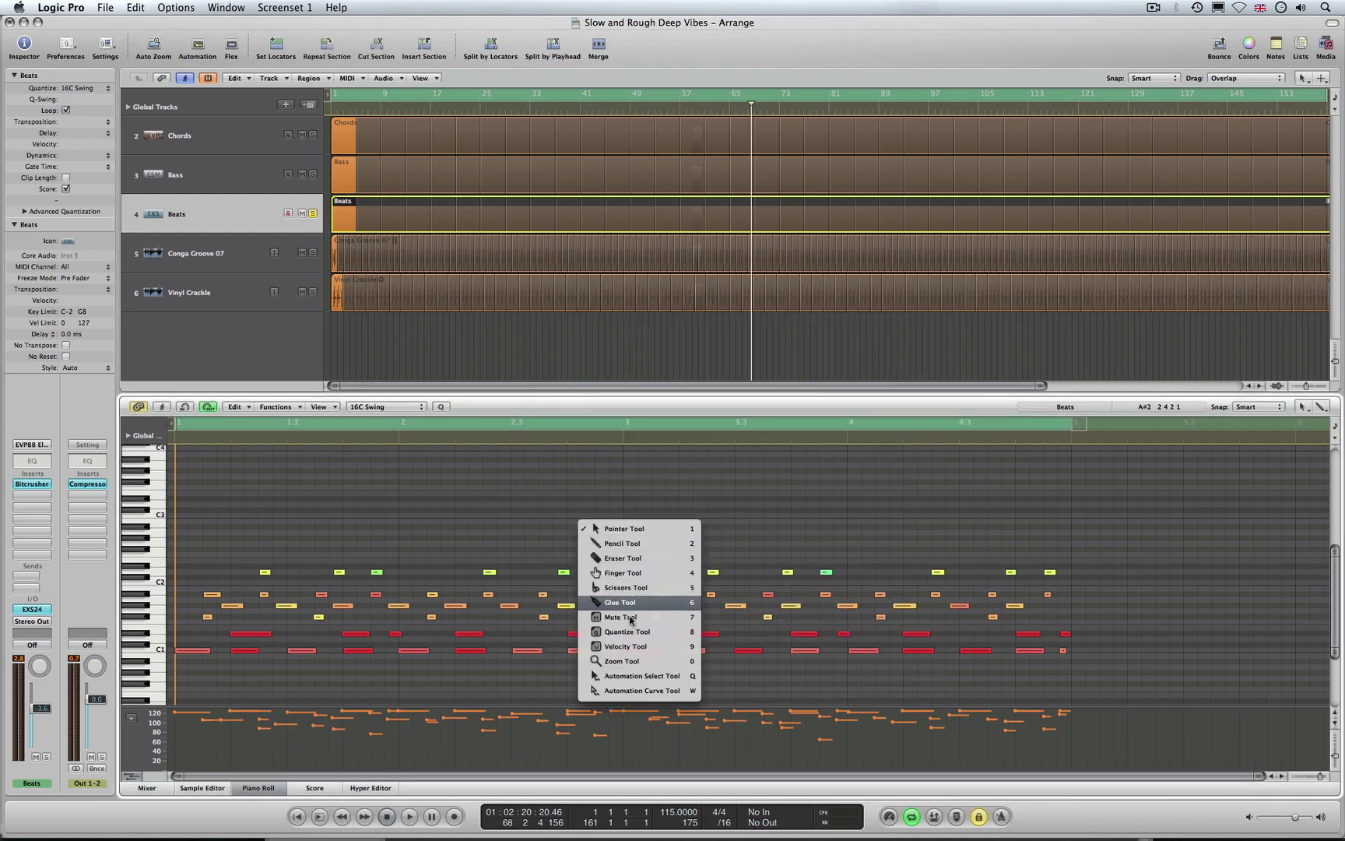
pyautogui.click(622, 660)
pyautogui.moveTo(559, 529); pyautogui.dragTo(670, 639)
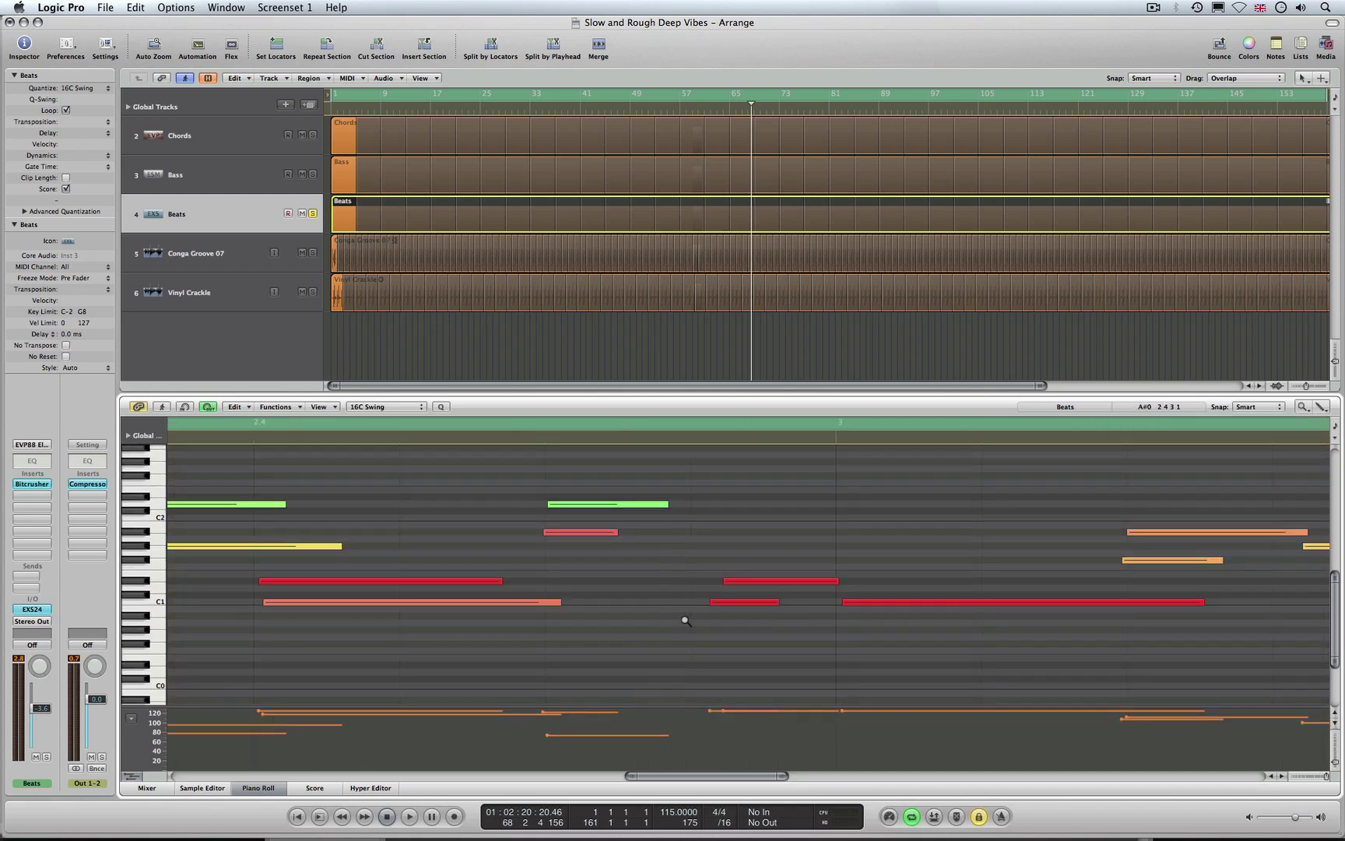
pyautogui.click(692, 598)
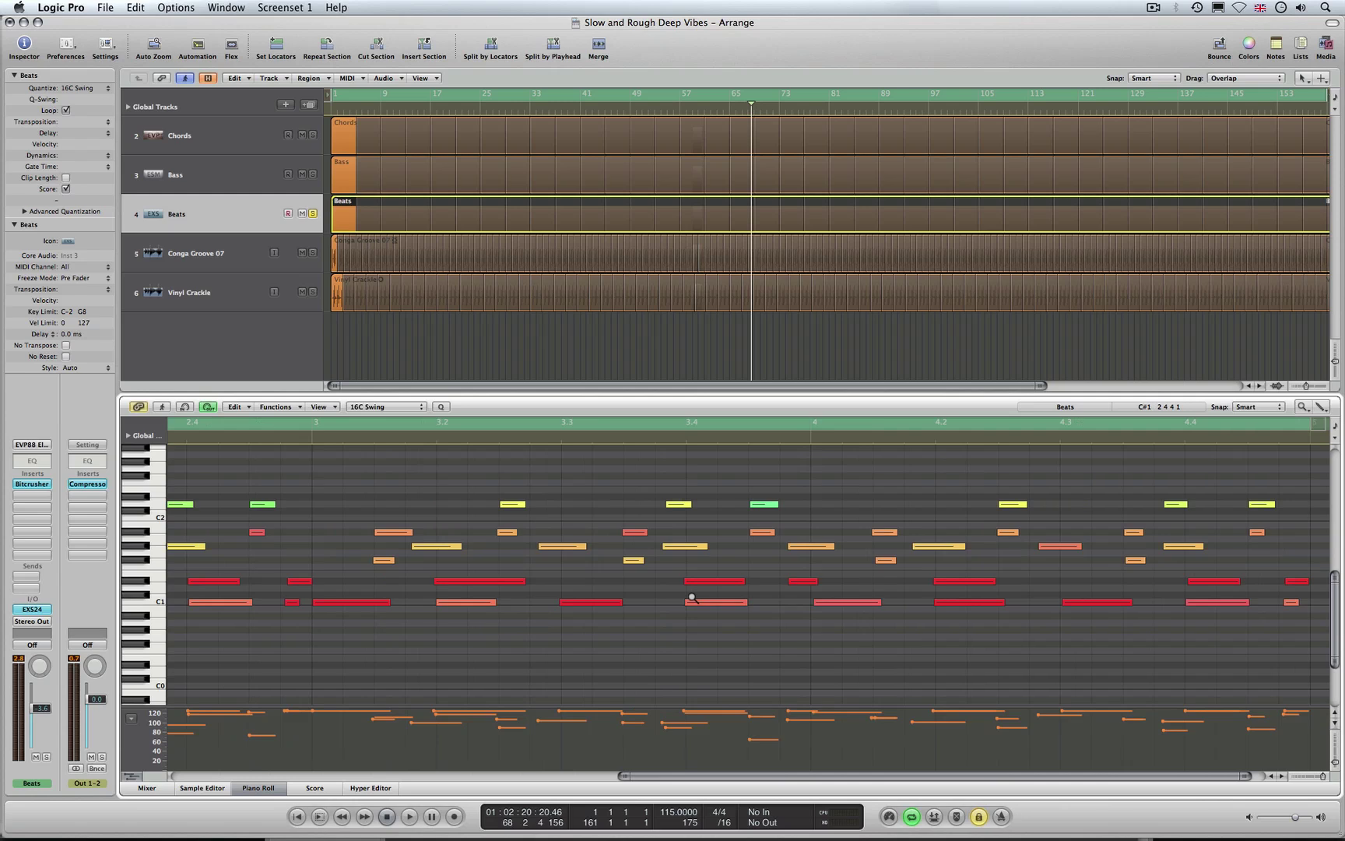
pyautogui.press('Escape')
pyautogui.click(739, 607)
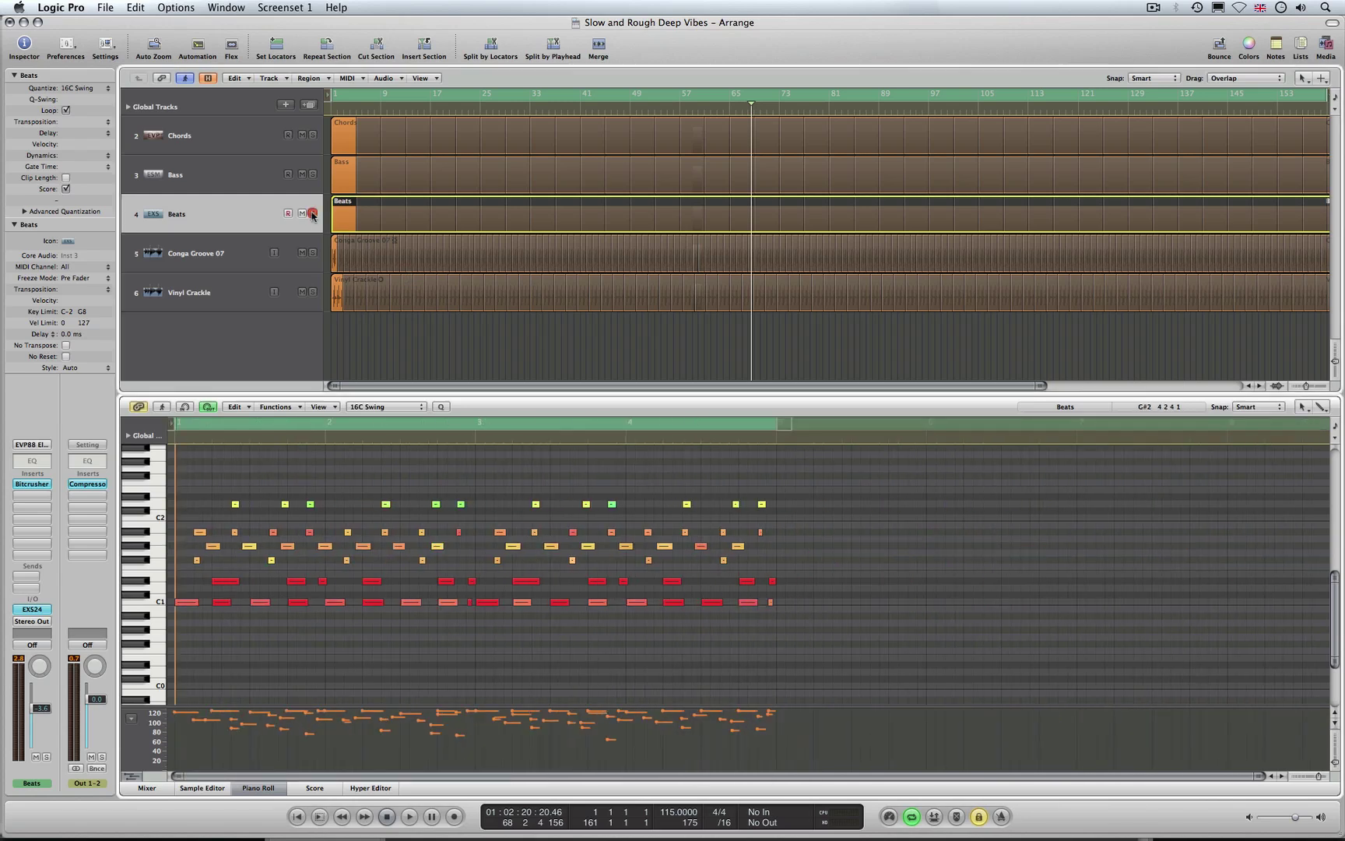
# Step: Play the Conga Groove 07 track in solo and open its region in the Sample Editor
pyautogui.click(246, 253)
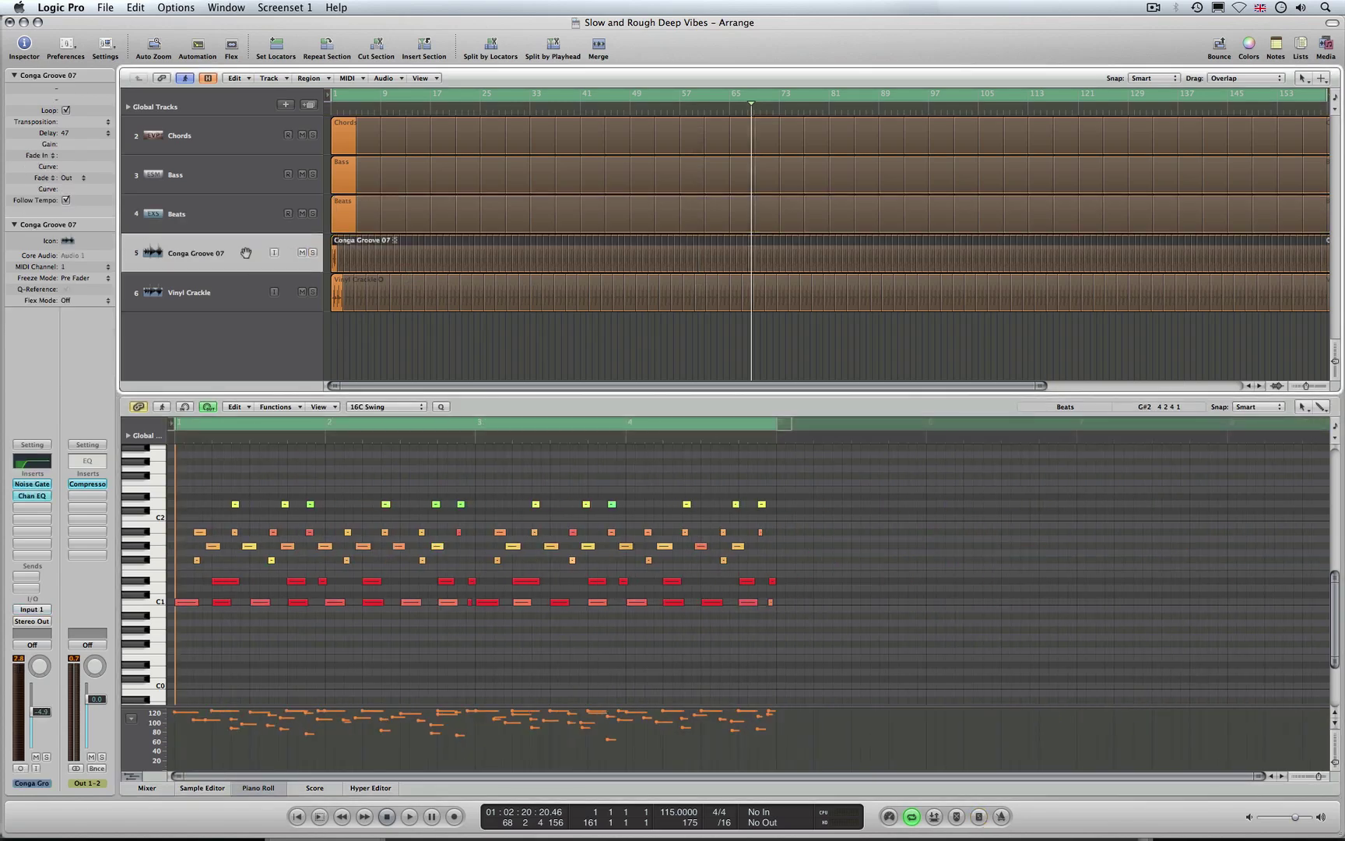
pyautogui.click(313, 253)
pyautogui.press('space')
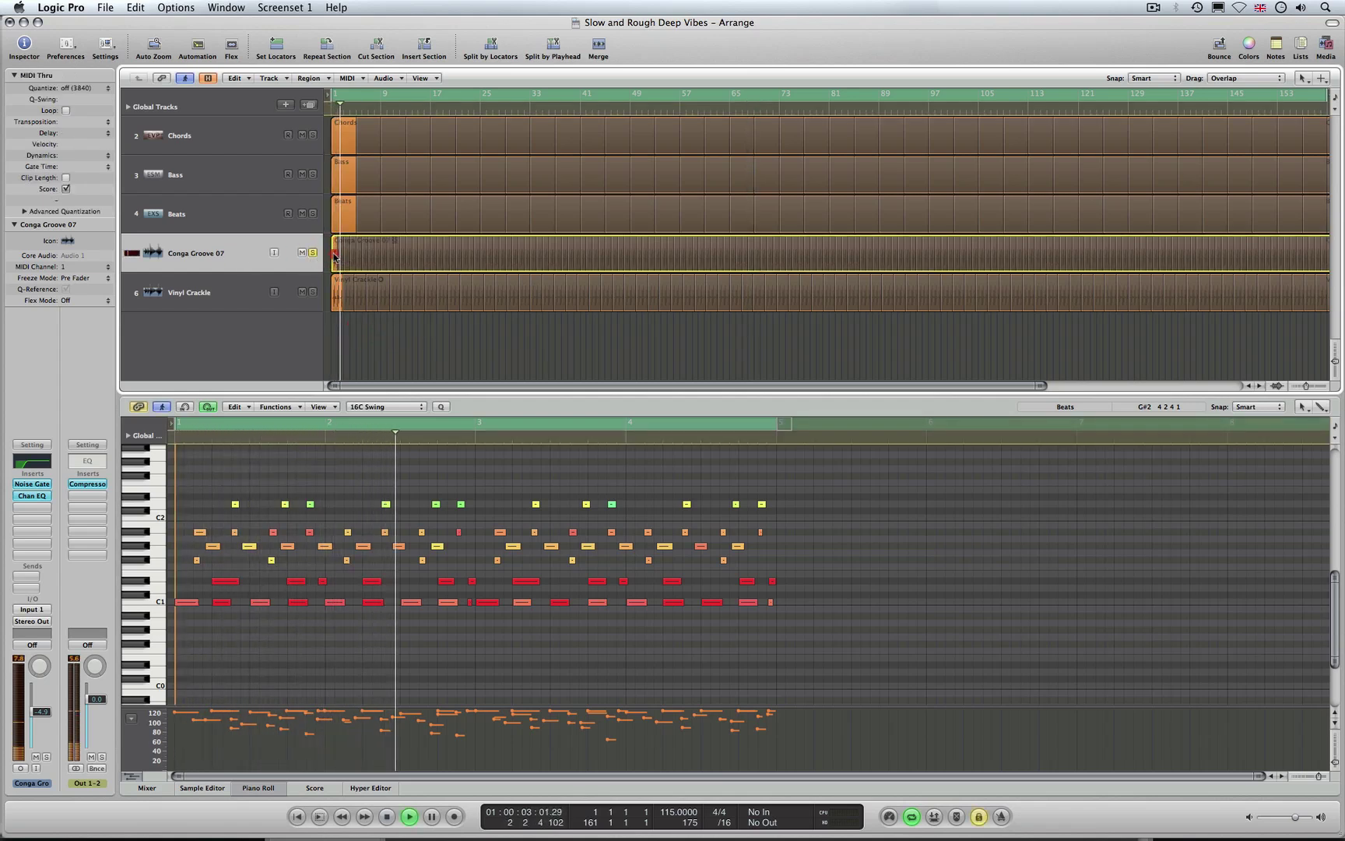
pyautogui.doubleClick(336, 258)
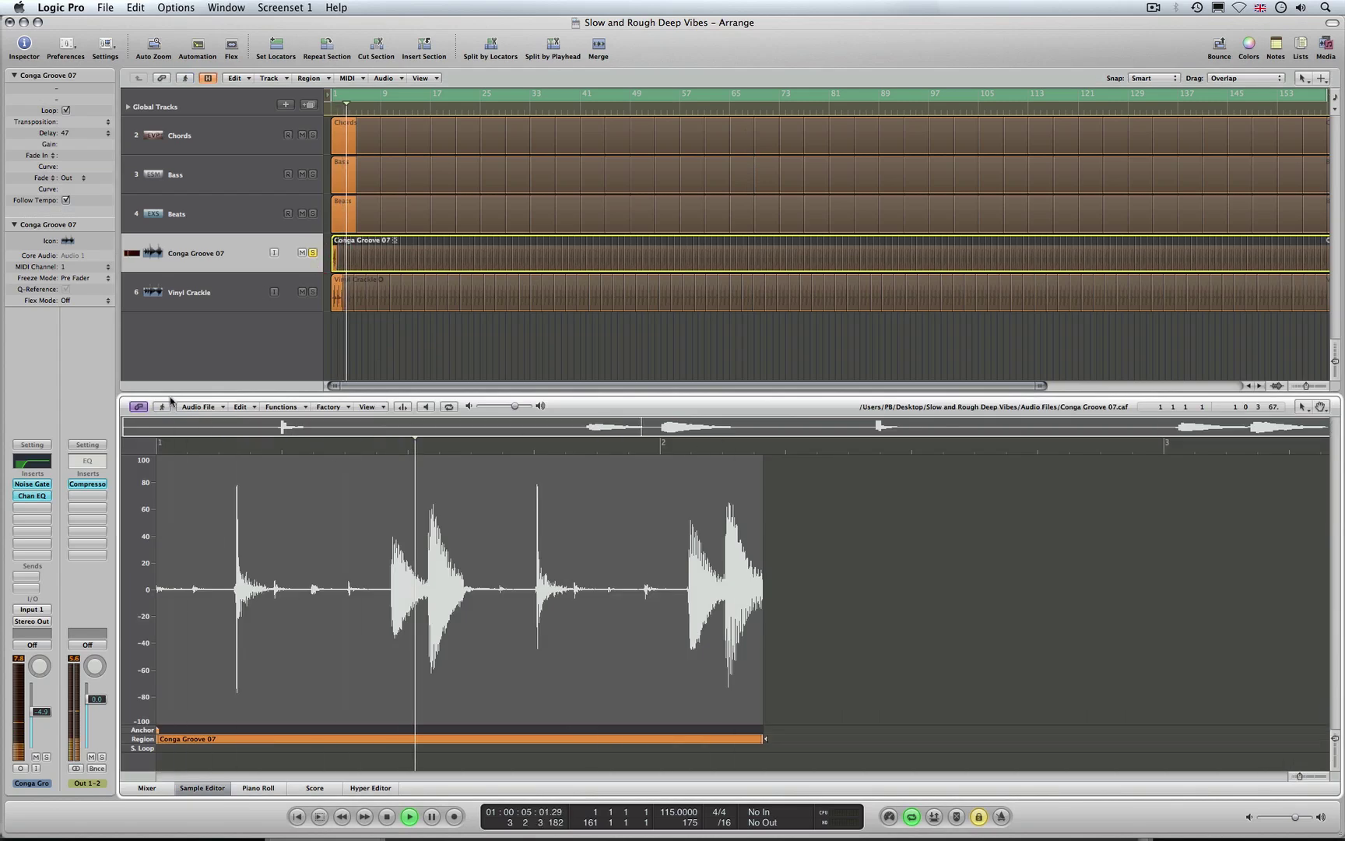
# Step: Compare the soloed Conga Groove 07 track with its Noise Gate bypassed and active, review the gate's settings, and close the plug-in window
pyautogui.keyDown('alt'); pyautogui.click(42, 486); pyautogui.keyUp('alt')
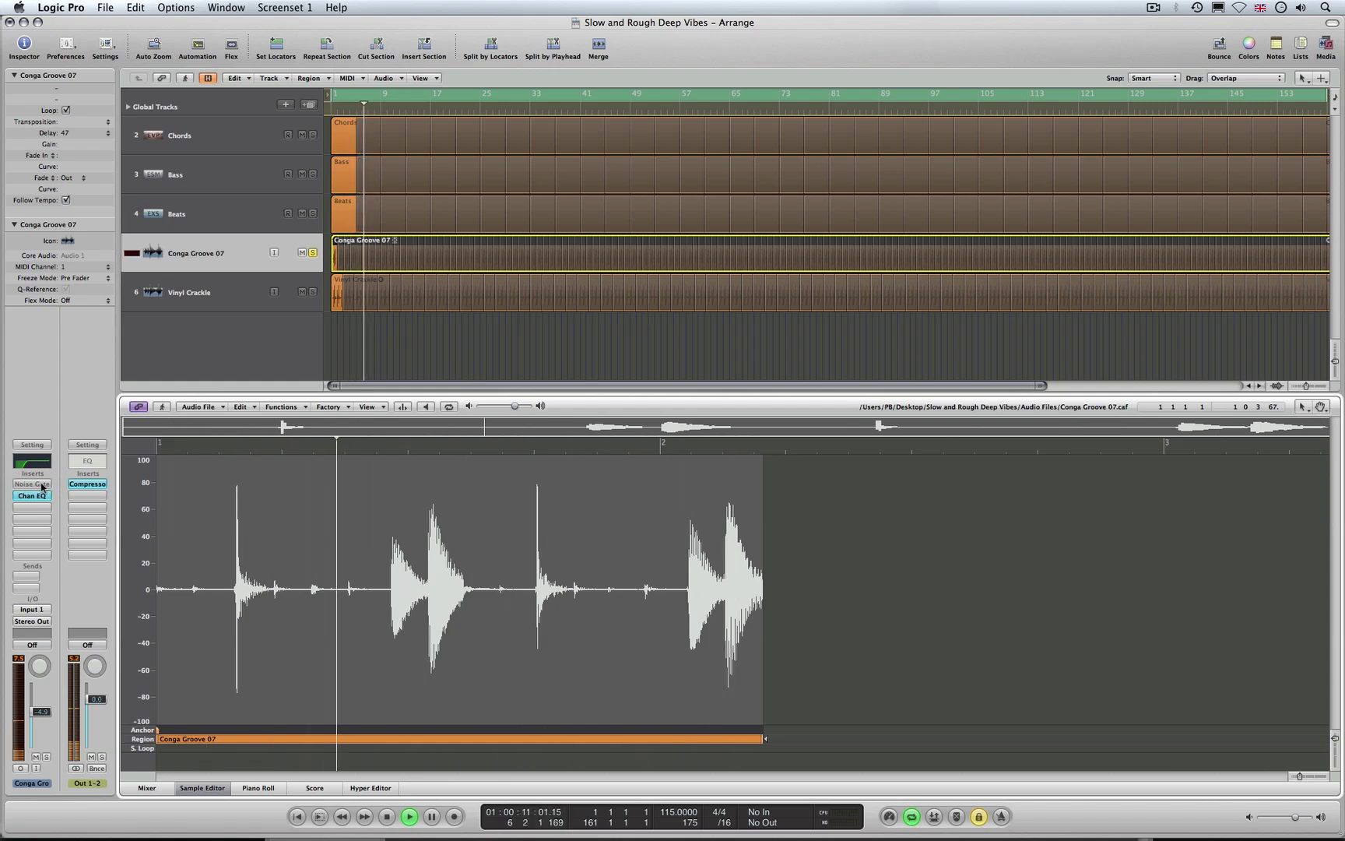
pyautogui.keyDown('alt'); pyautogui.click(42, 484); pyautogui.keyUp('alt')
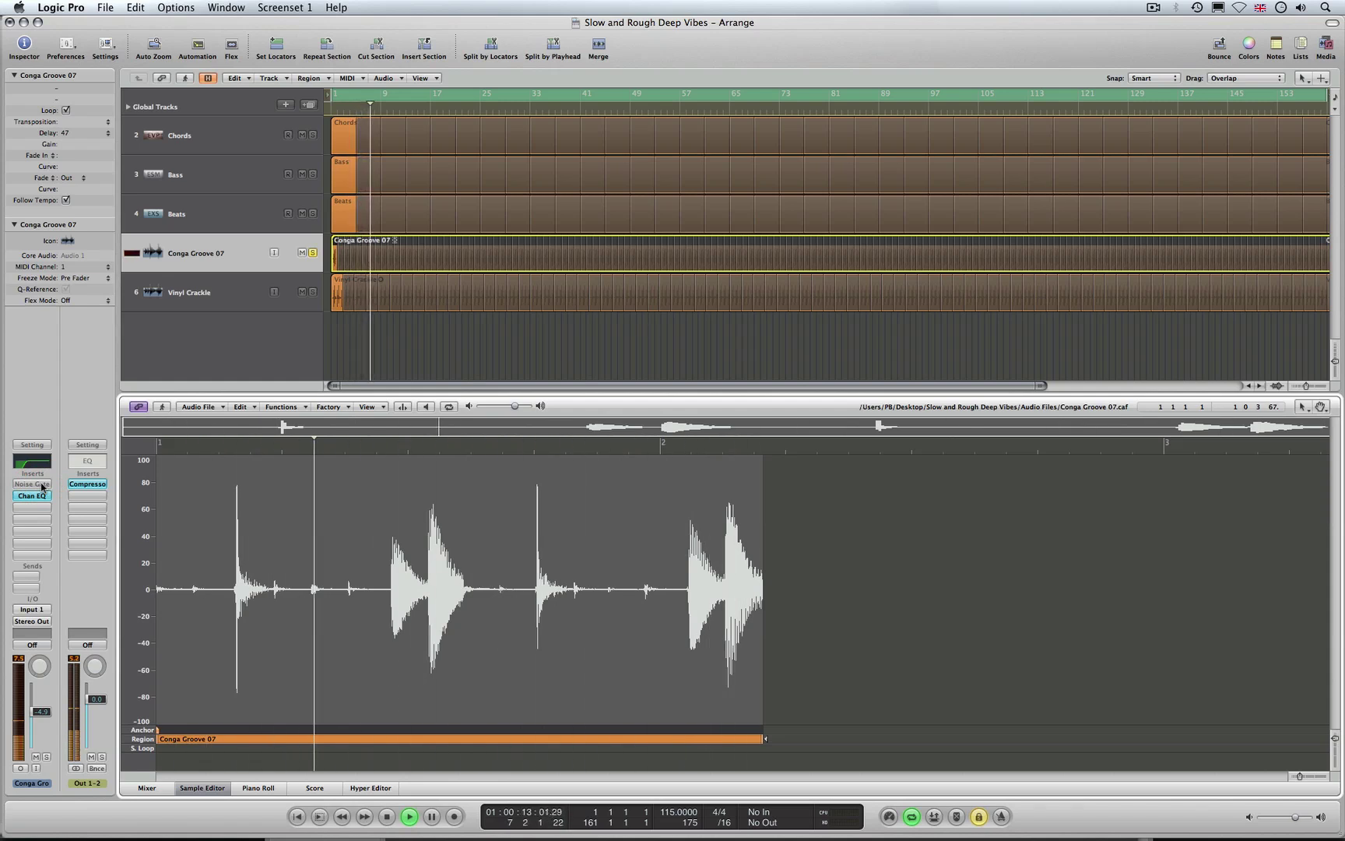
pyautogui.click(42, 484)
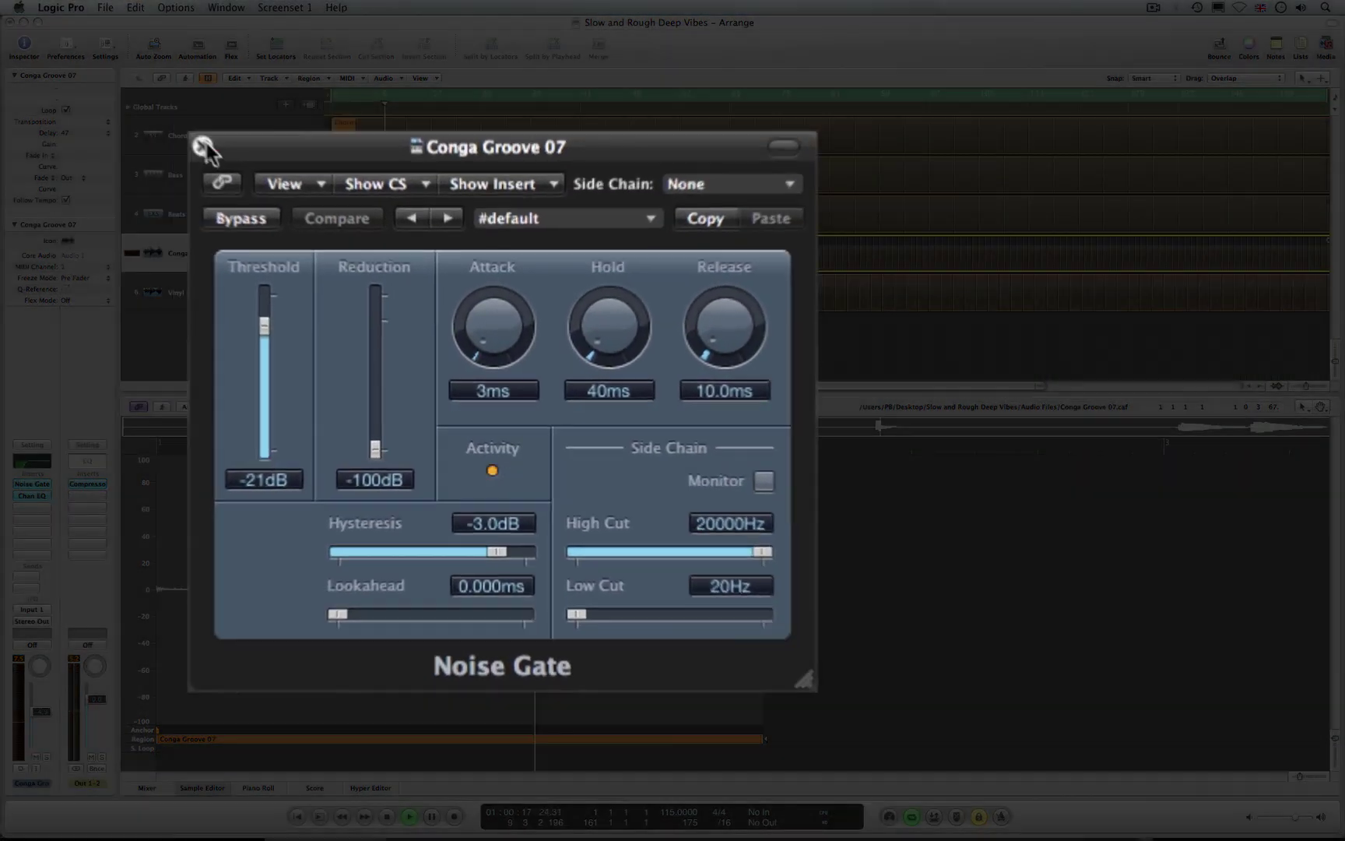
pyautogui.click(183, 129)
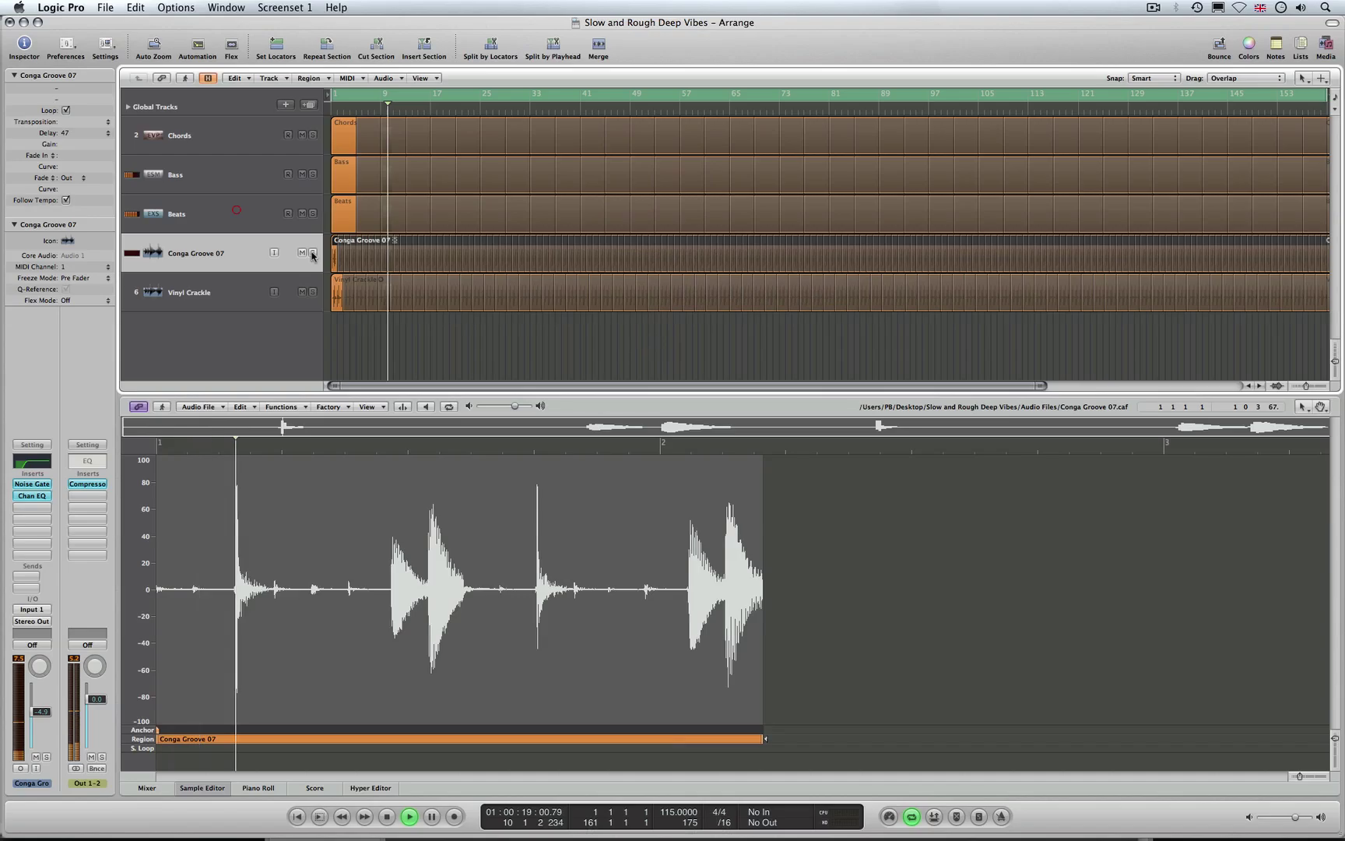
# Step: Play the Vinyl Crackle track in solo, examine its Channel EQ curve, close the plug-in window and turn the solo off
pyautogui.click(30, 218)
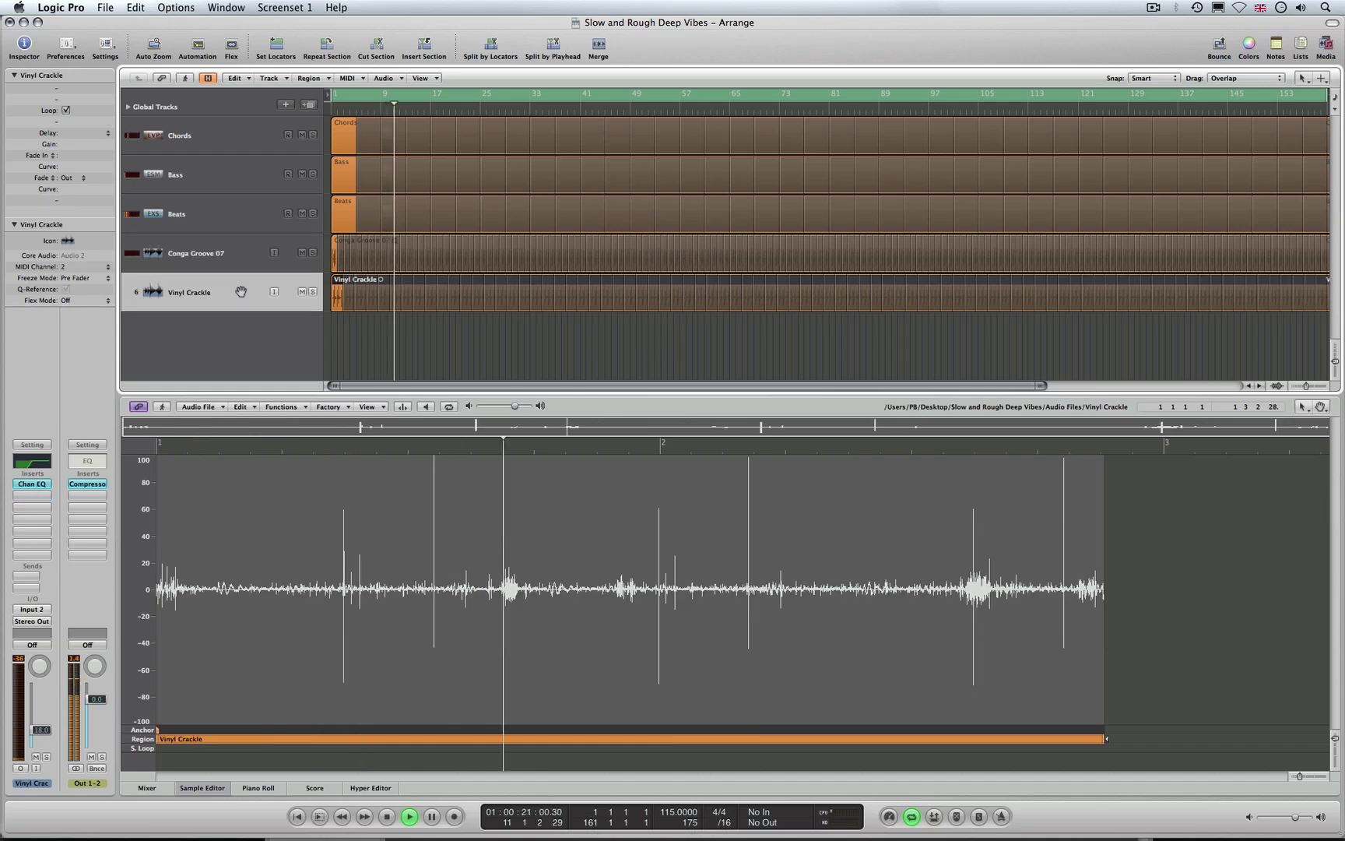
pyautogui.click(313, 291)
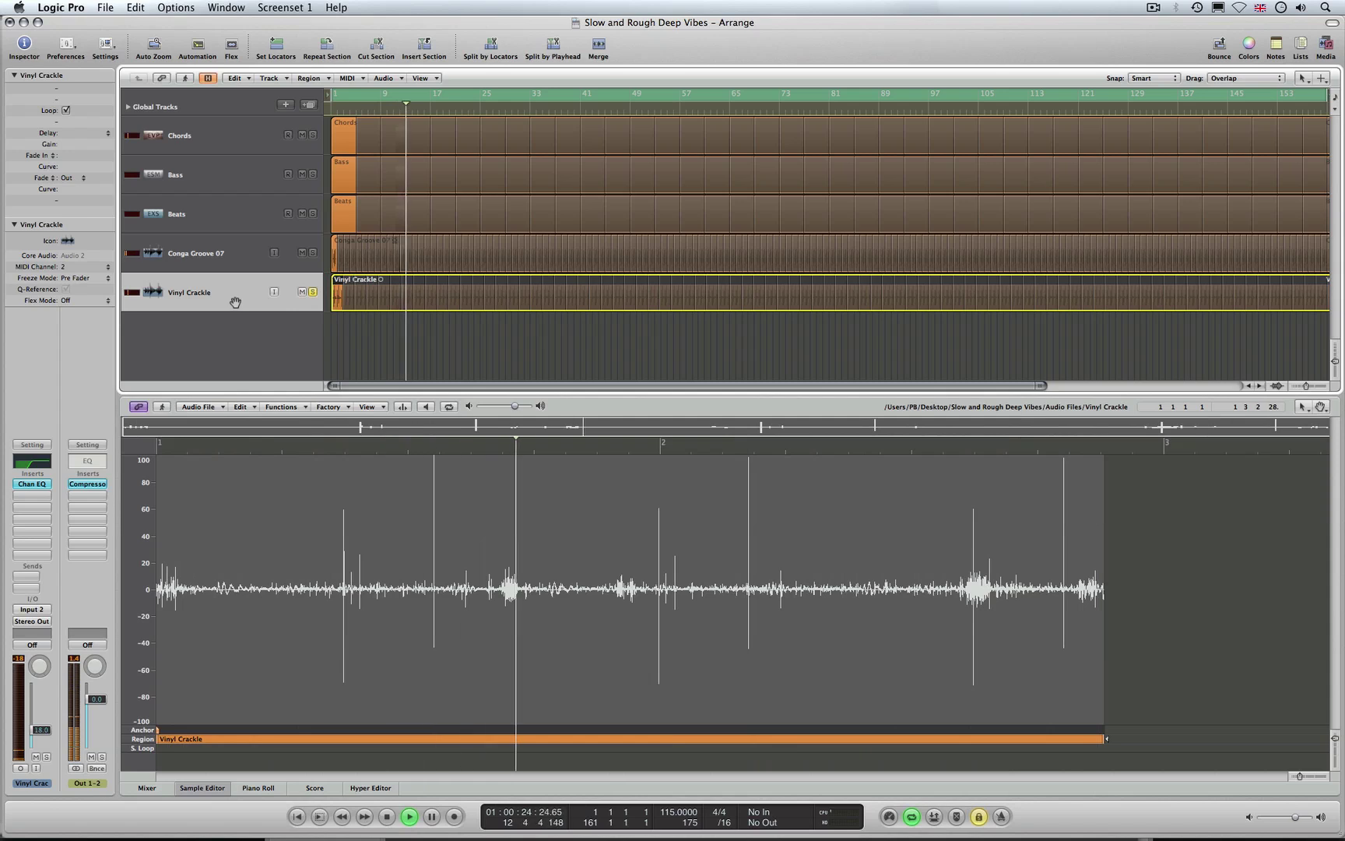
pyautogui.click(30, 461)
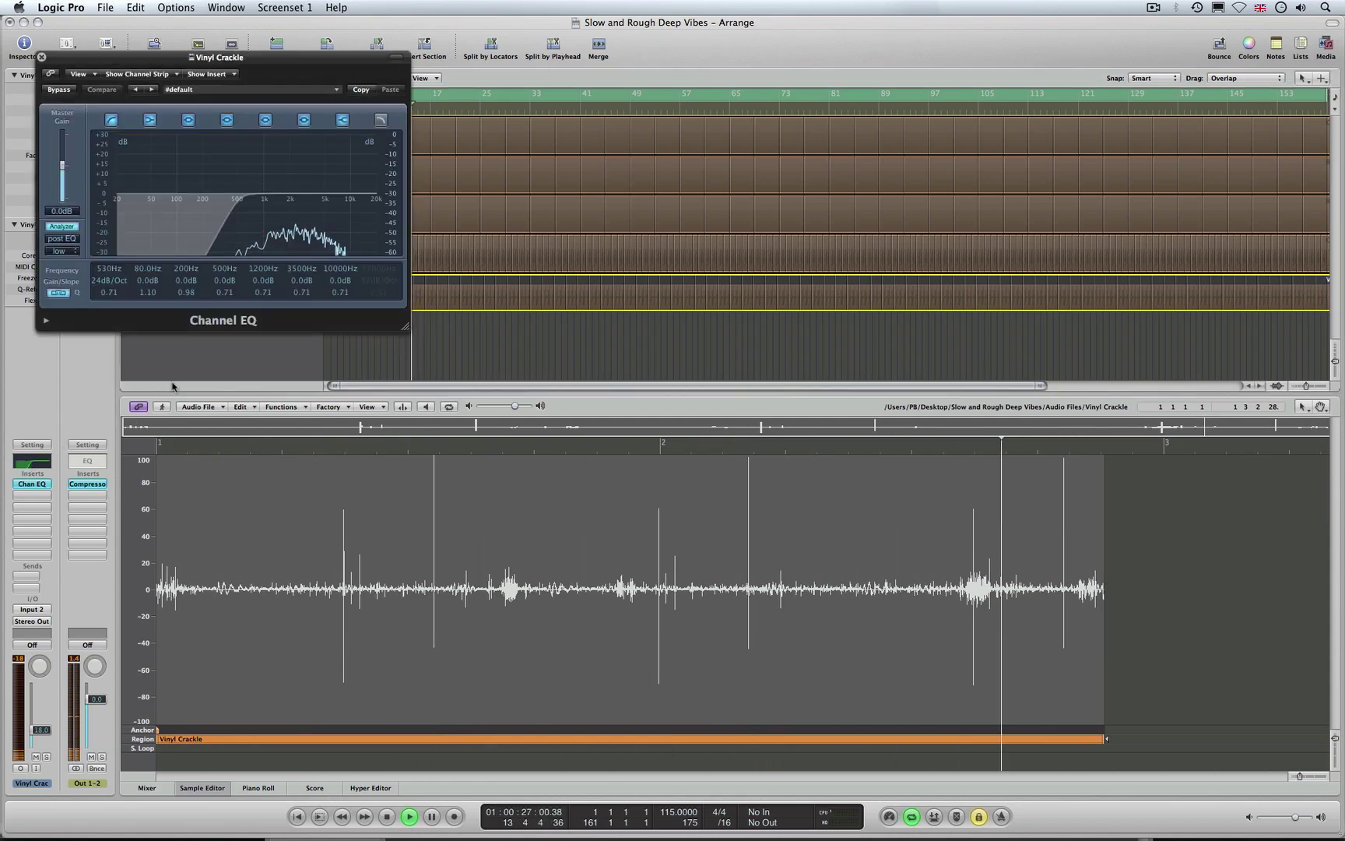
pyautogui.click(42, 57)
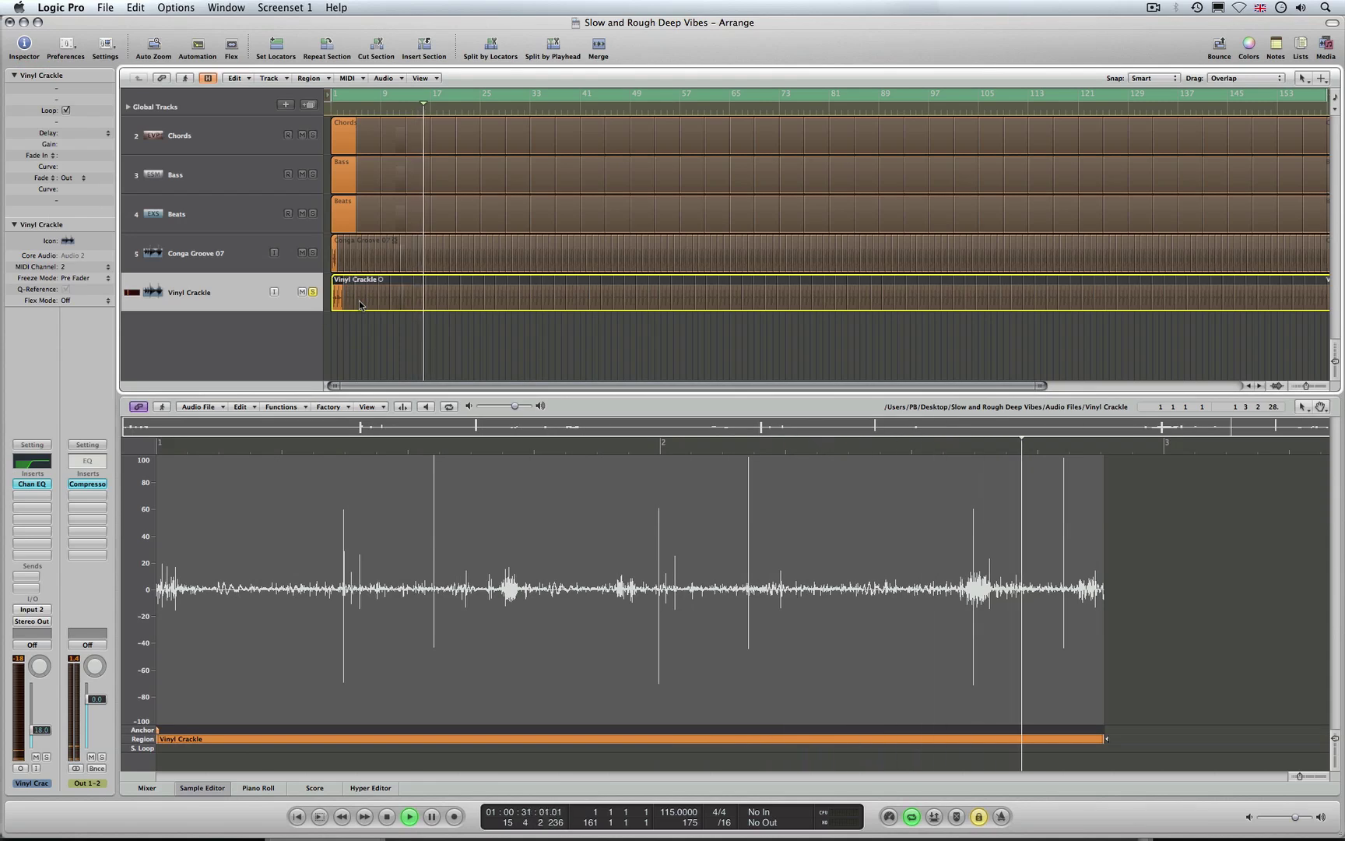
pyautogui.click(313, 291)
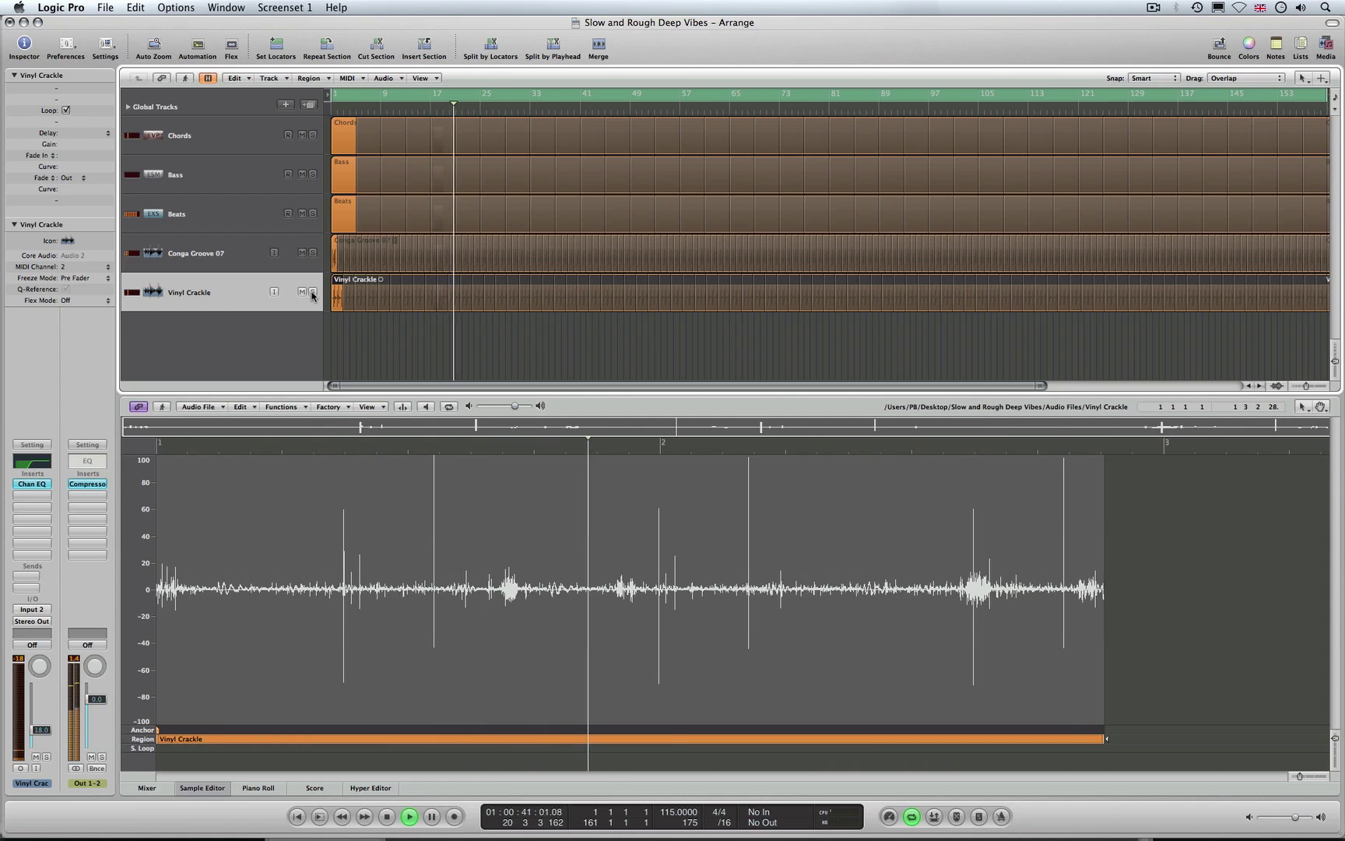
# Step: Stop playback and select the Vinyl Crackle region at the start of the arrangement, with all looped regions in view
pyautogui.hotkey('ctrl', 'Left')
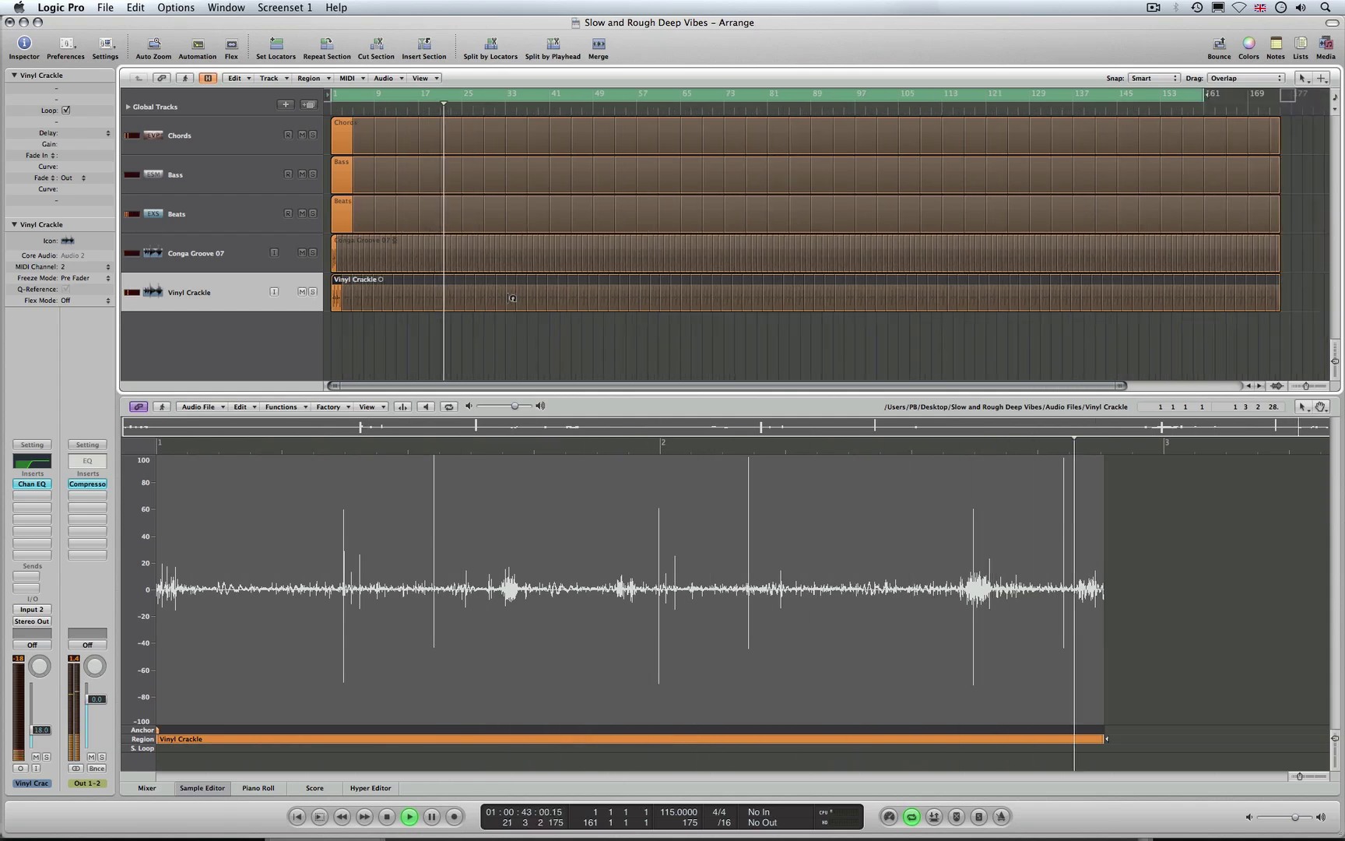
pyautogui.click(458, 338)
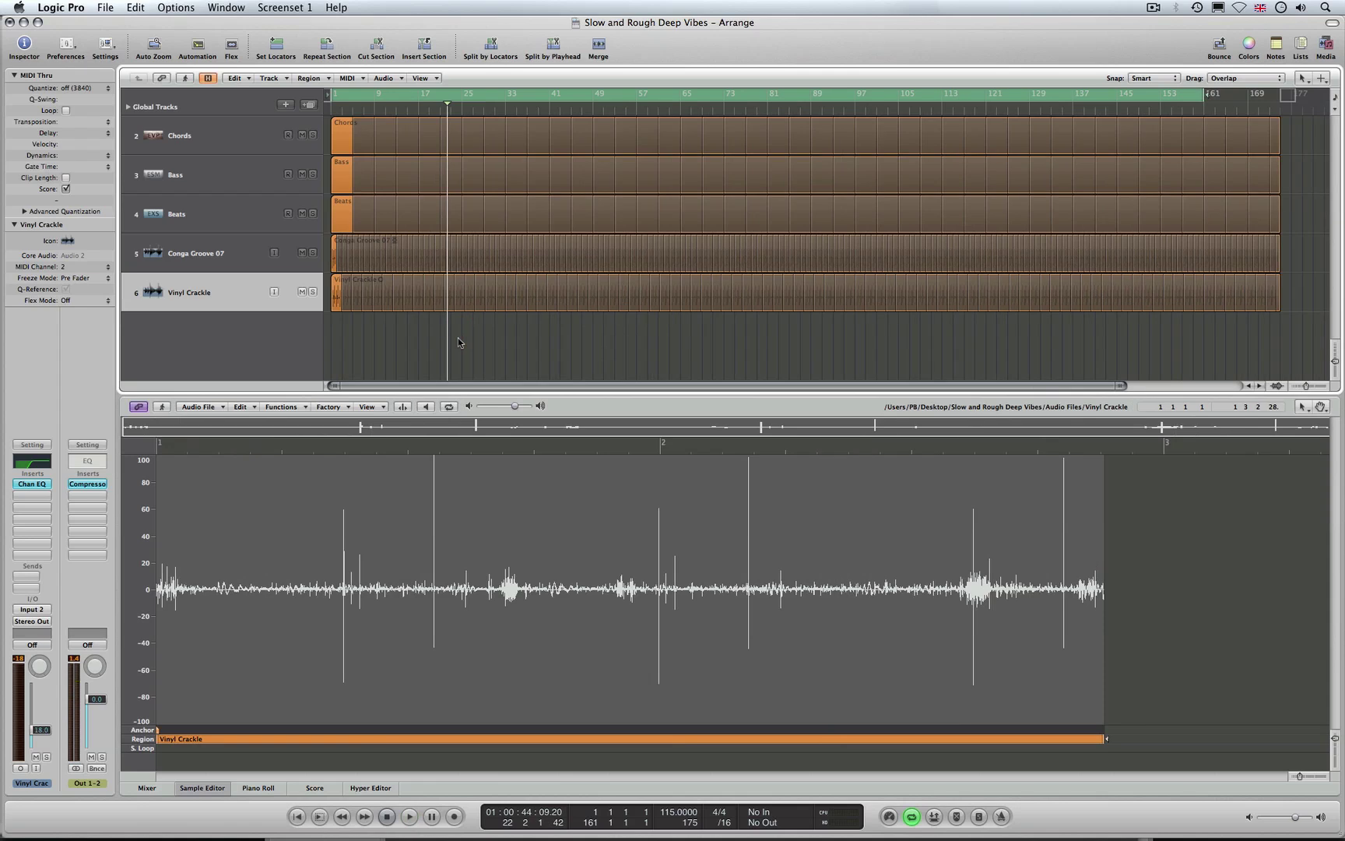
pyautogui.click(337, 298)
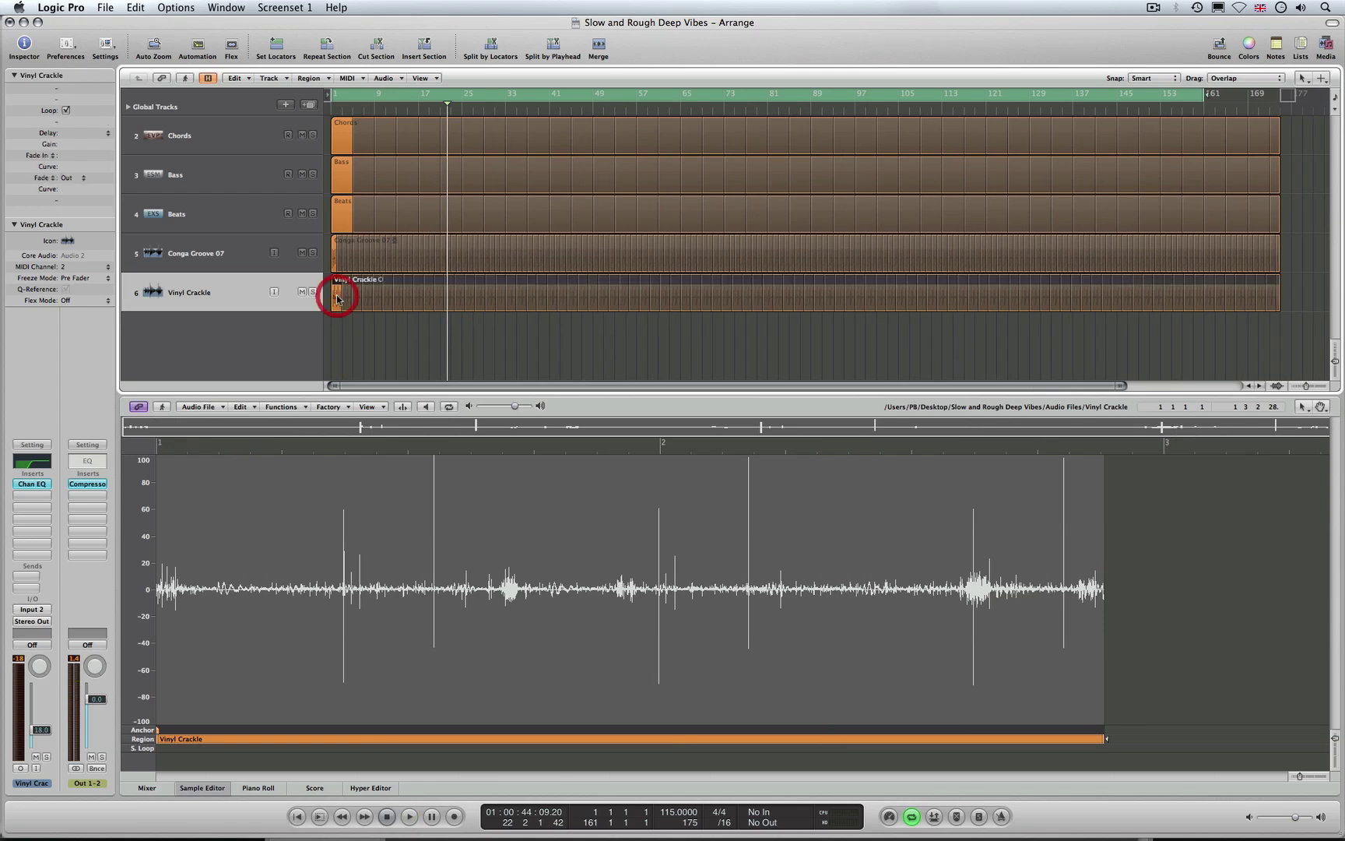